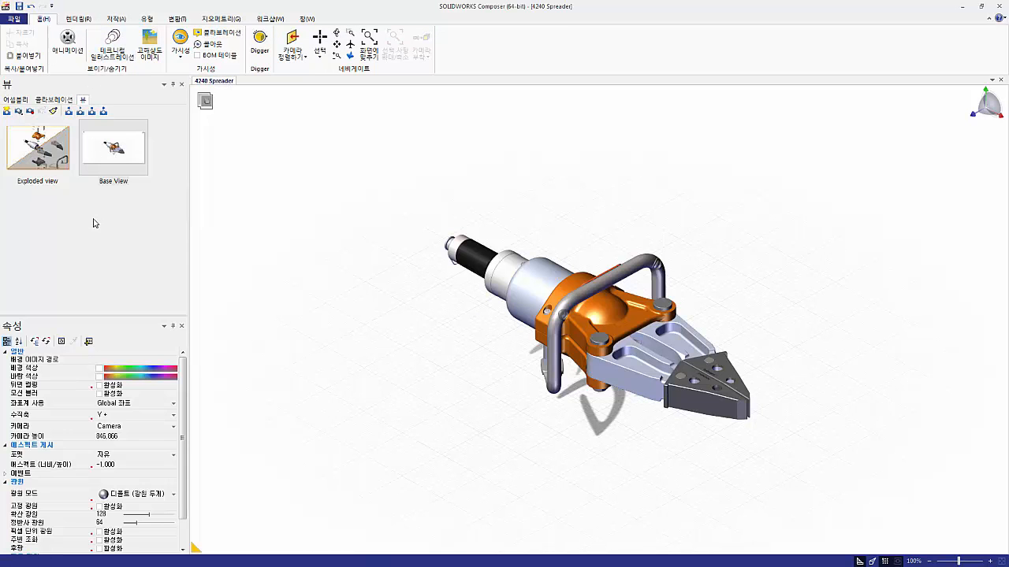
Look through the assembly tree and the collaboration items, then return to the list of saved views.
click(26, 102)
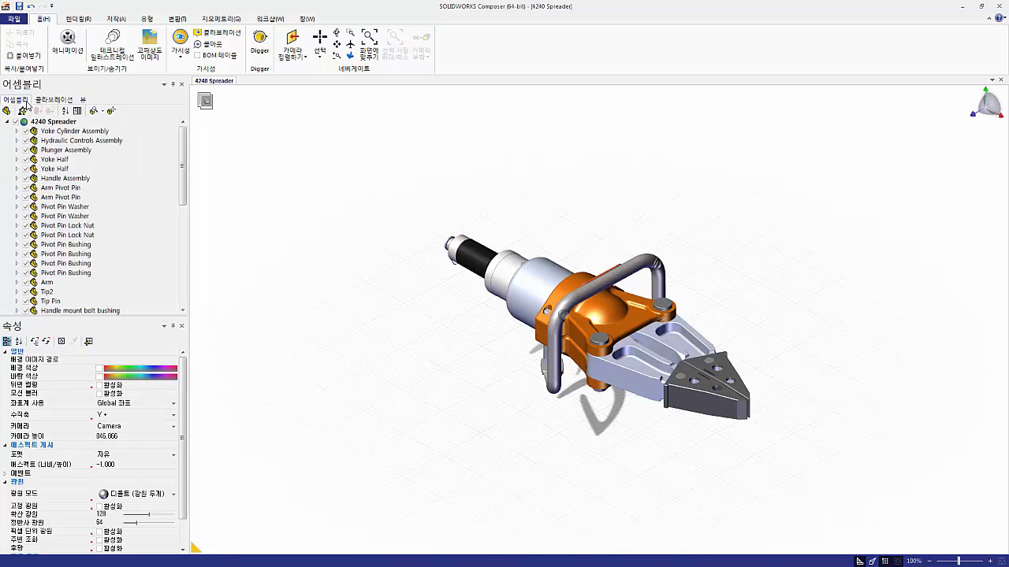
click(49, 101)
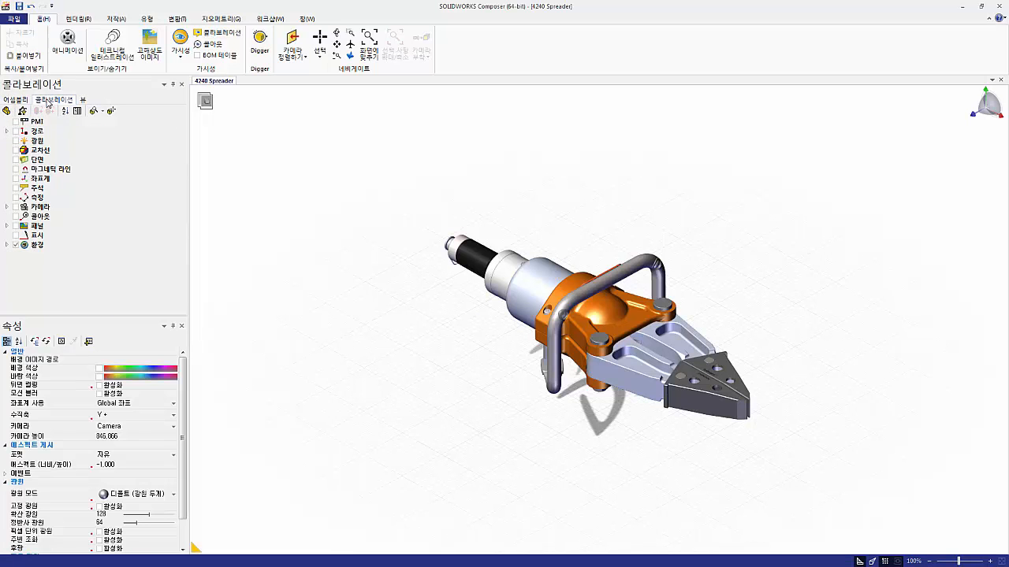
click(82, 100)
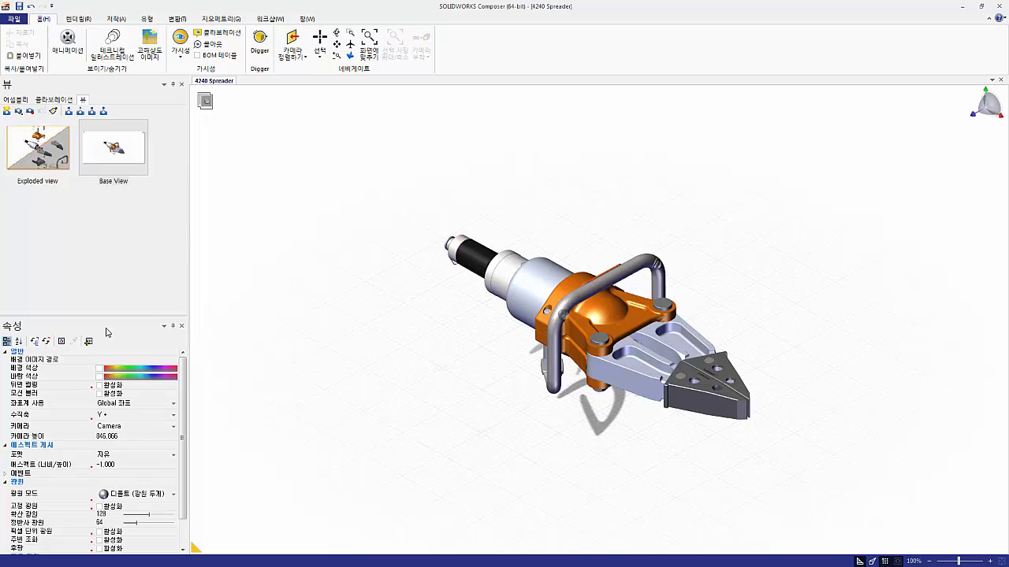
Check which 3D file formats can be opened, then leave without opening a file.
click(16, 21)
click(33, 61)
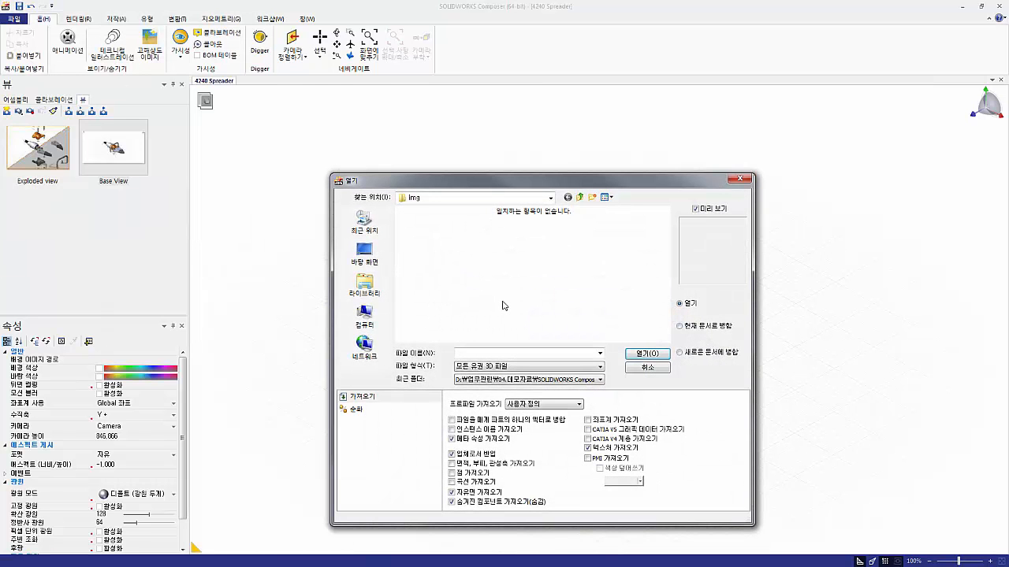
click(510, 367)
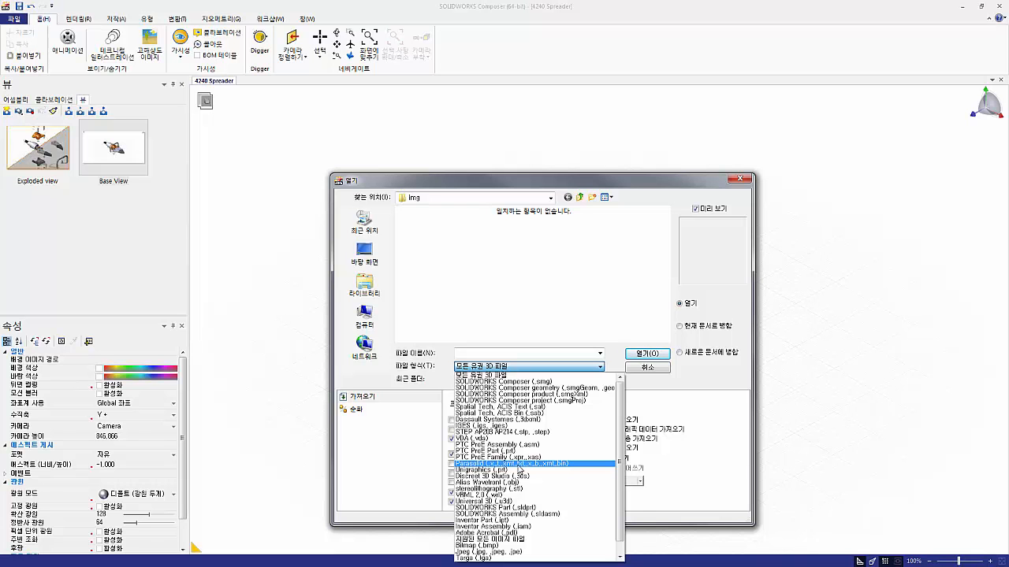
key(Escape)
key(Escape)
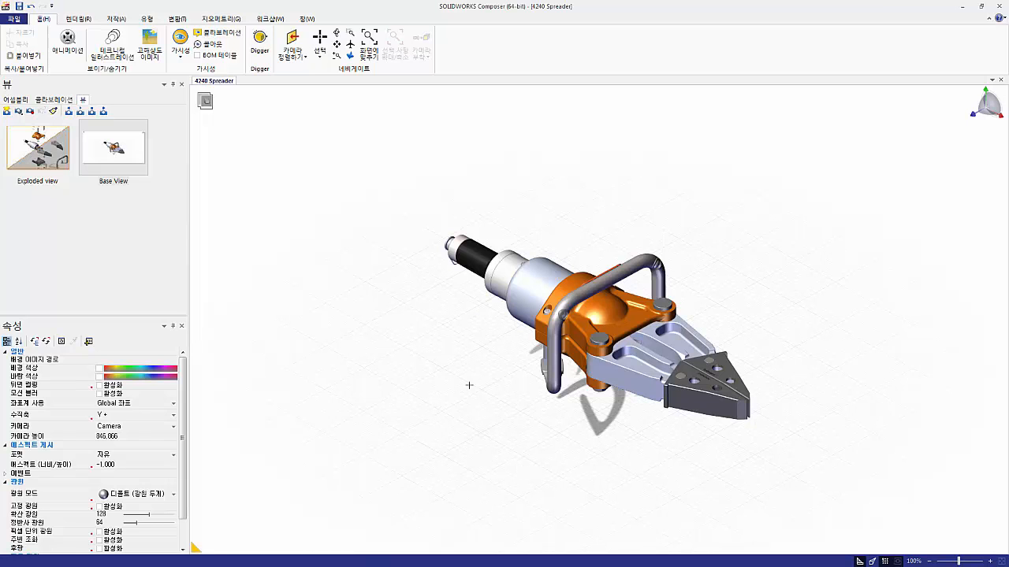
Capture a new view of the spreader seen from its cylinder end, then switch to Base View and back to check it.
drag(331, 267, 430, 255)
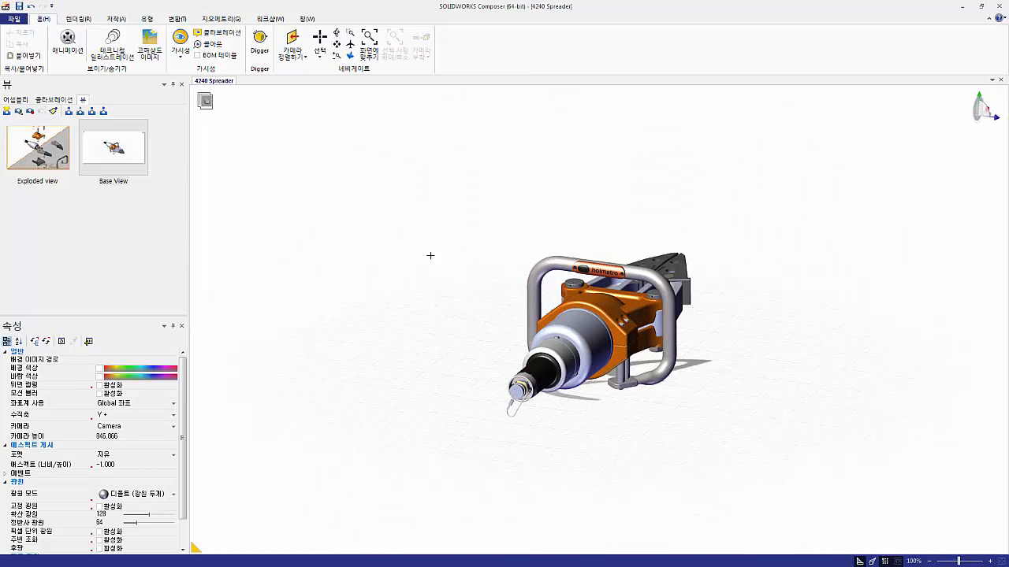
click(7, 112)
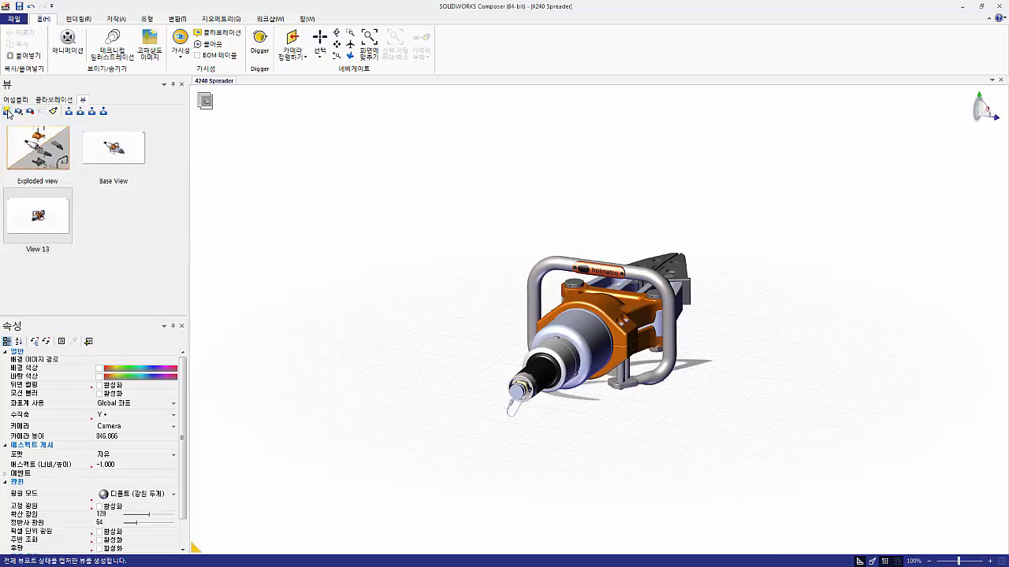
click(118, 155)
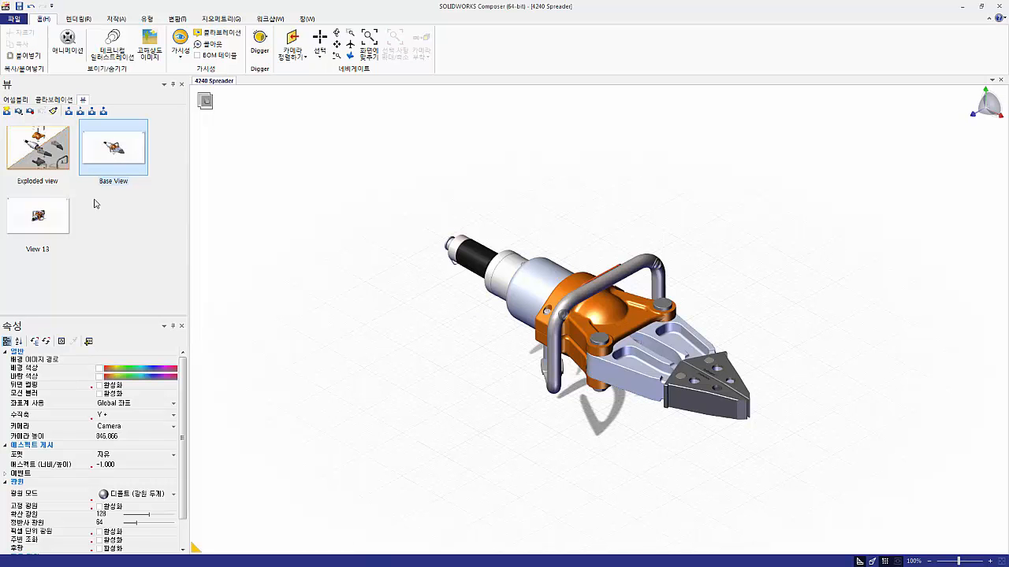
click(63, 222)
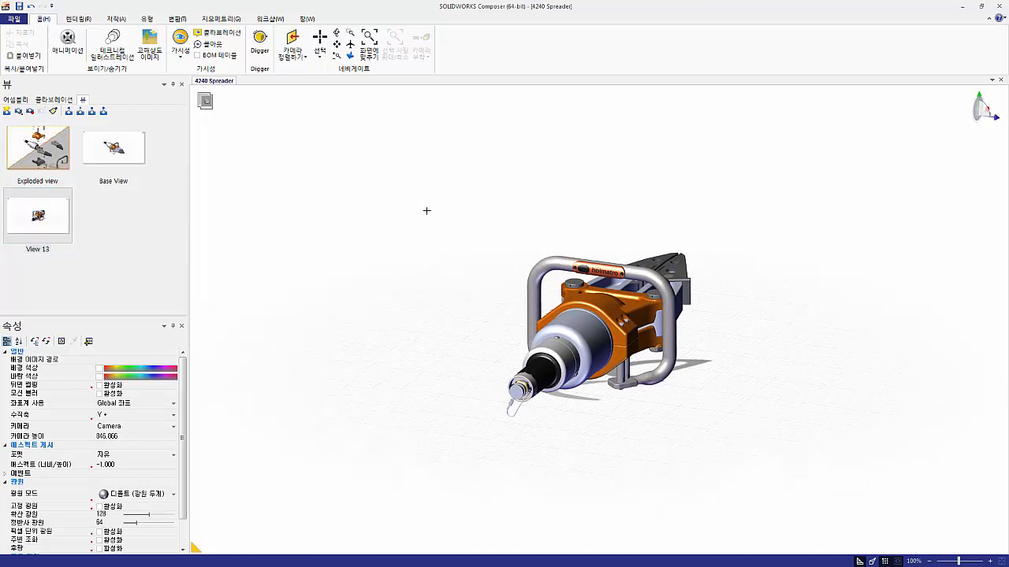
Show the Digger on the handle's holmatro plate and adjust its magnification.
key(space)
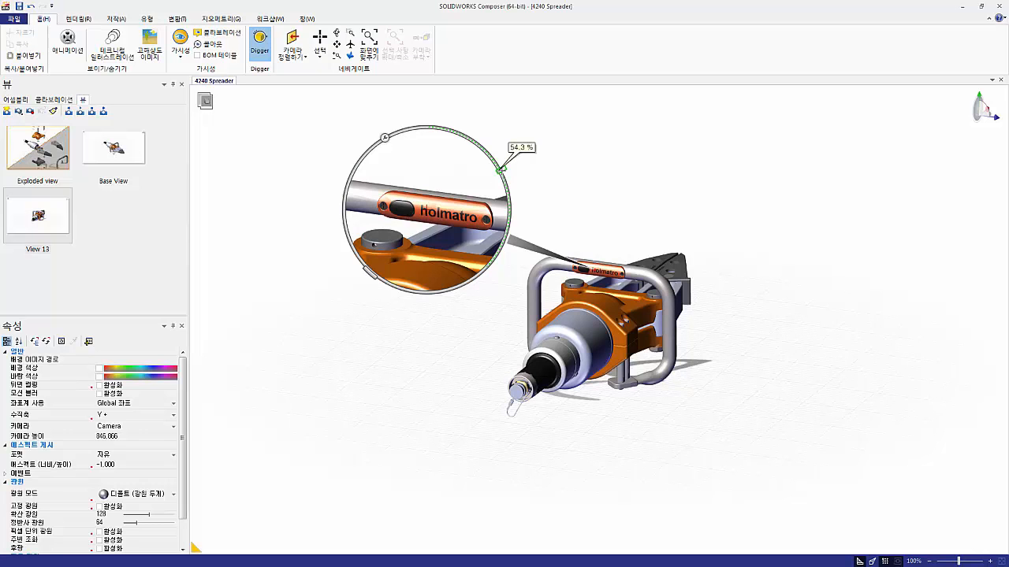
drag(502, 169, 511, 220)
Preview the cutting plane, X-Ray and onion skin modes in the Digger, then restore magnification and collapse its mode options.
click(384, 138)
click(345, 163)
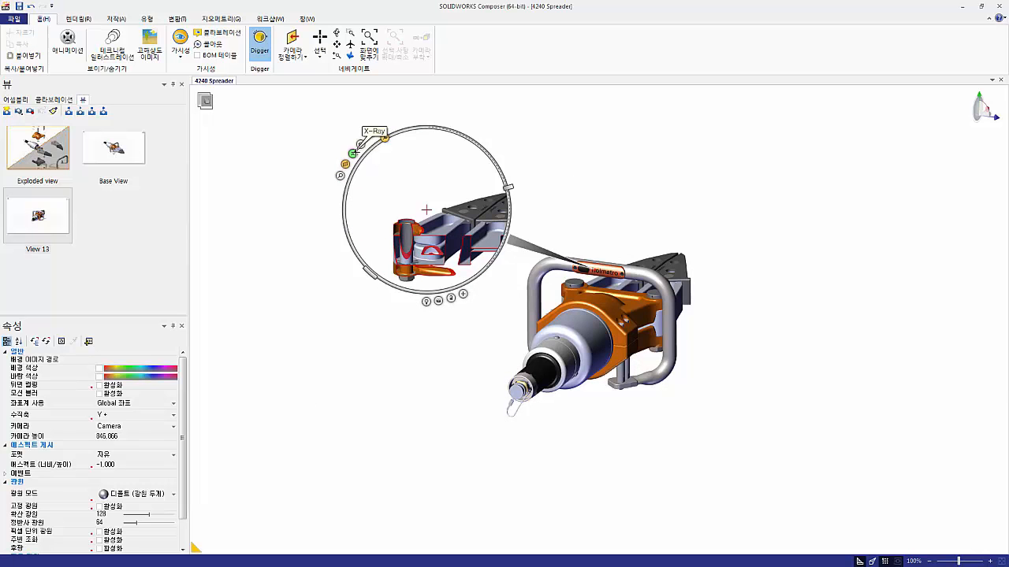
click(352, 154)
mouse_move(499, 166)
mouse_down()
mouse_move(441, 126)
mouse_move(498, 167)
mouse_up()
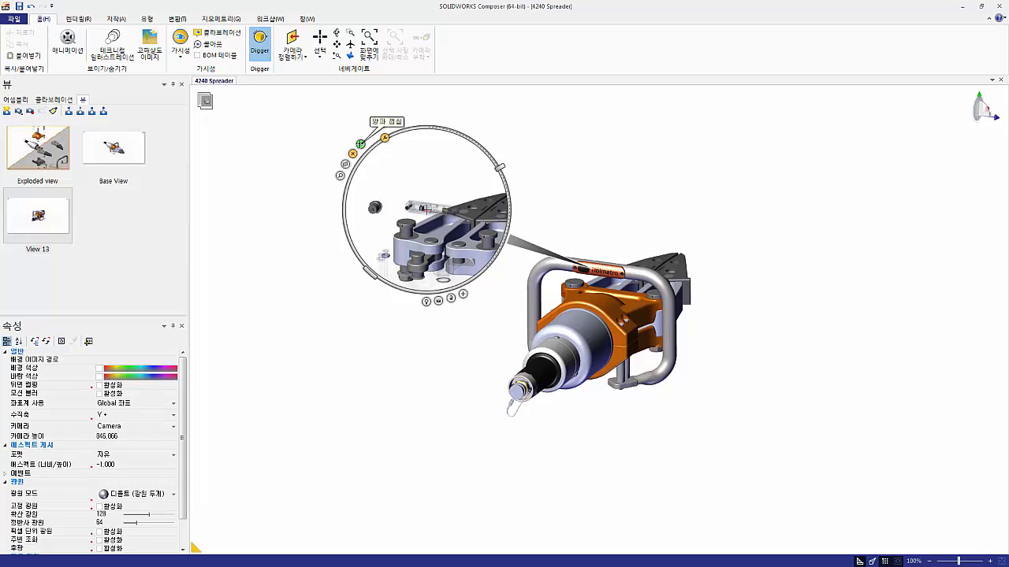
click(360, 144)
mouse_move(505, 178)
mouse_down()
mouse_move(511, 200)
mouse_move(492, 259)
mouse_move(507, 185)
mouse_up()
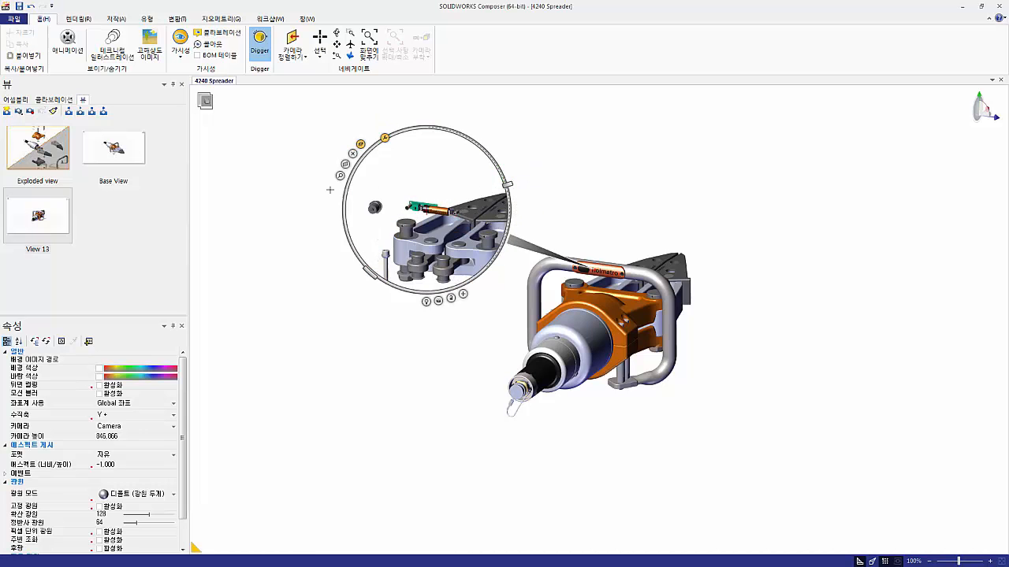
click(339, 175)
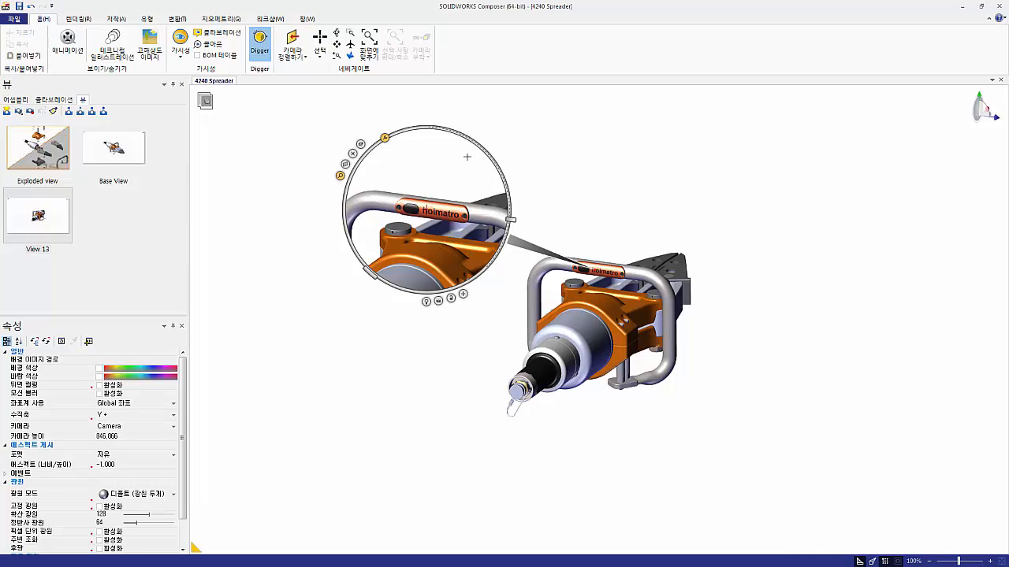
click(385, 137)
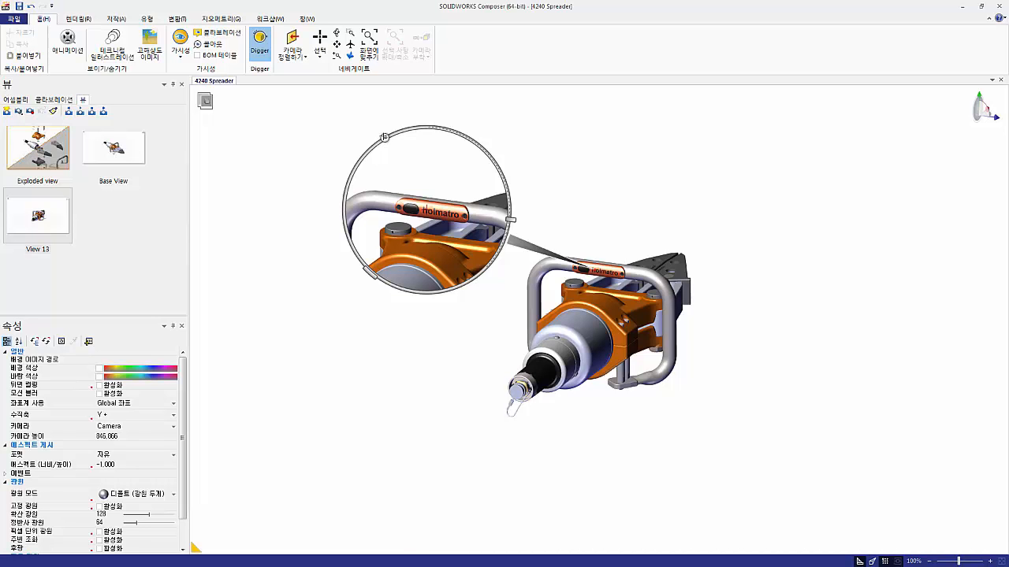
Add a 2D text reading "배터리 교체 방법 매뉴얼" in the empty area above the spreader.
click(116, 19)
click(198, 56)
click(587, 150)
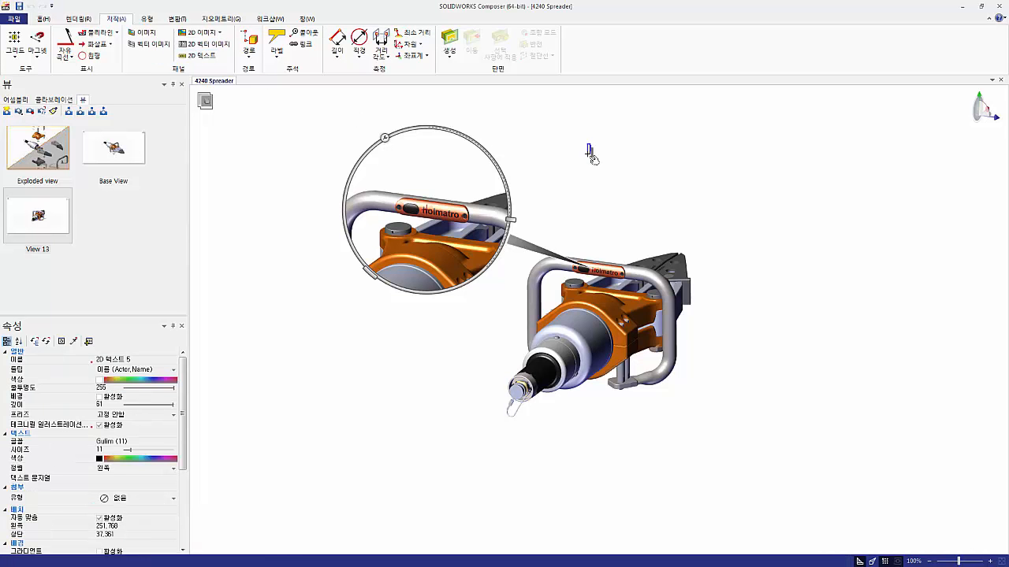
text(배터리 교체 방법)
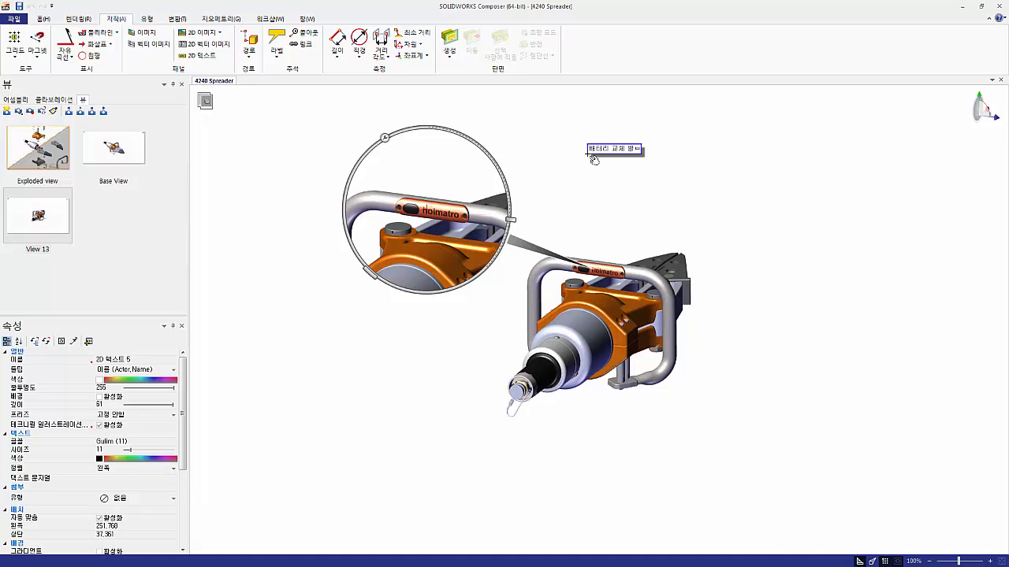
text( 매뉴얼)
click(617, 188)
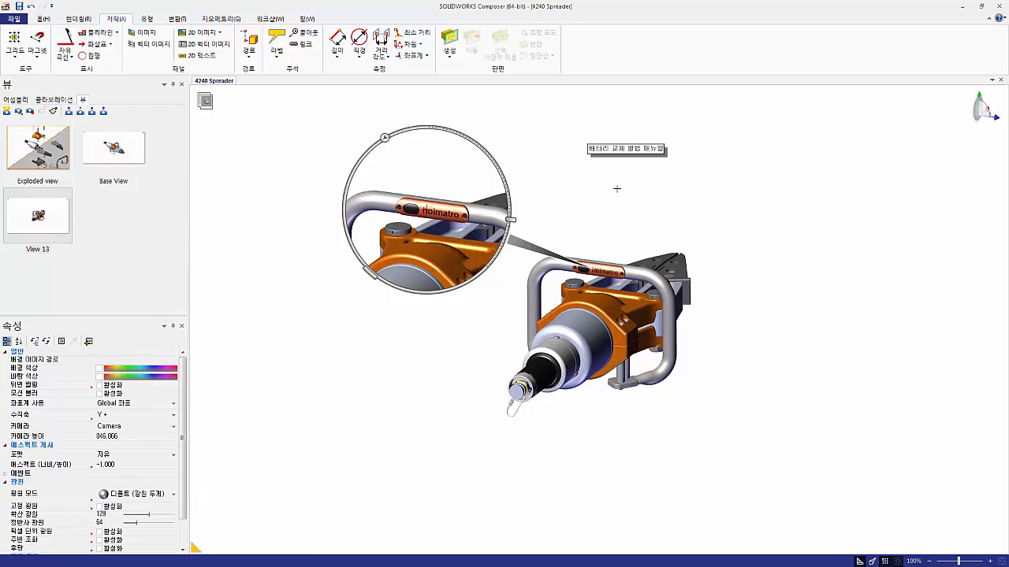
Format the 2D title text with size 44 and the 나눔바른고딕 font.
click(617, 147)
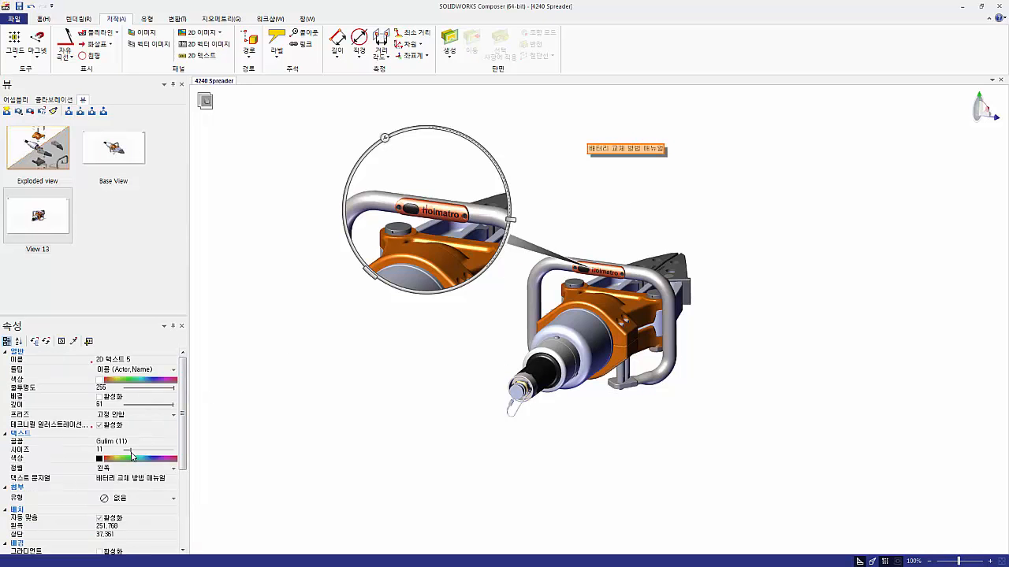
drag(131, 456, 156, 458)
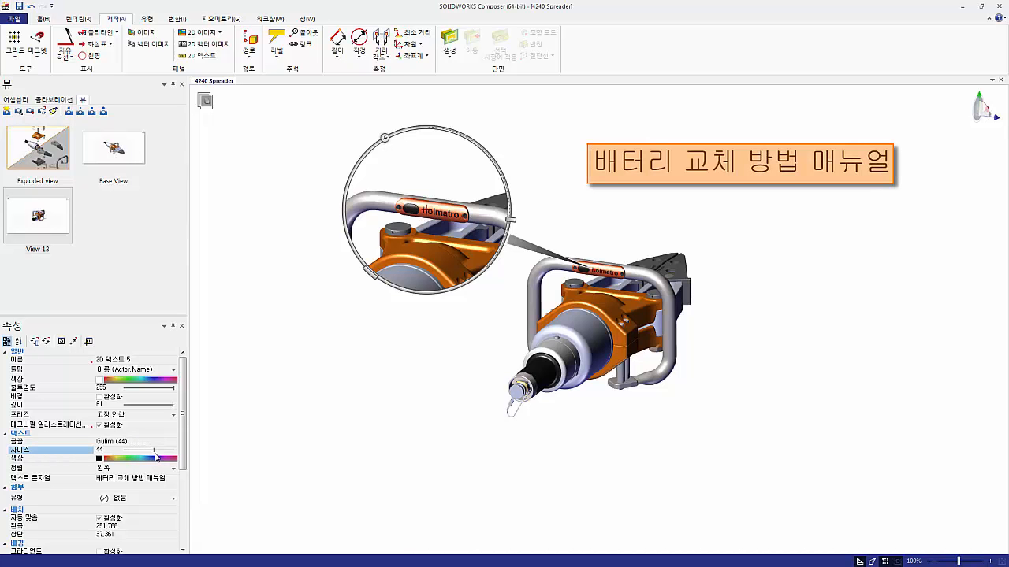
click(155, 442)
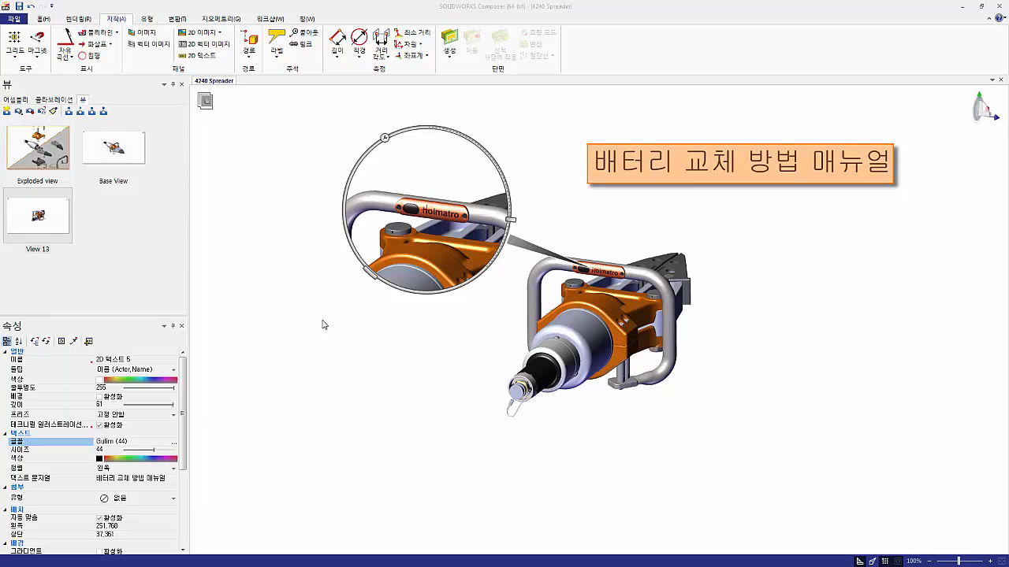
click(429, 230)
text(나눔)
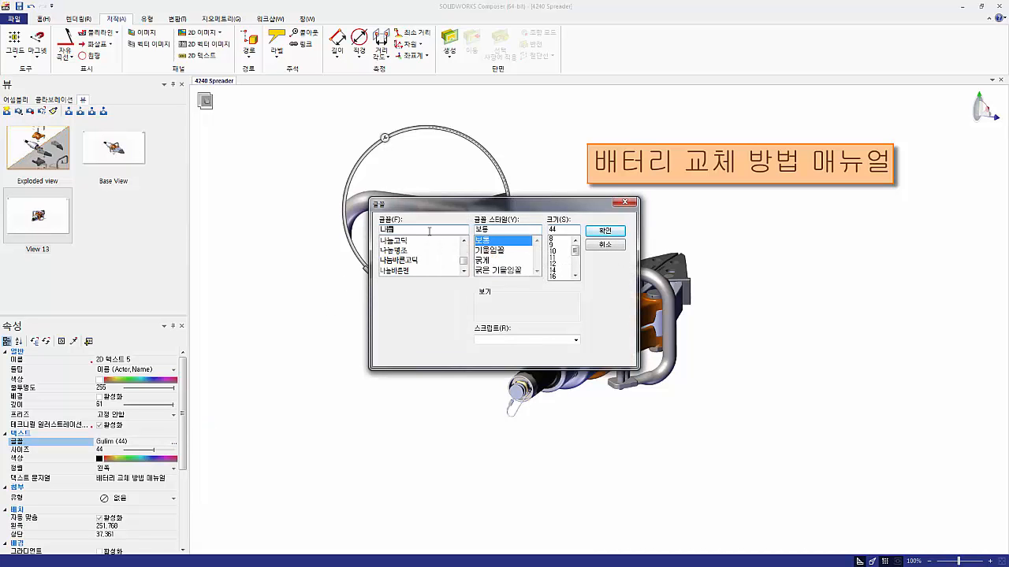
click(417, 260)
click(619, 231)
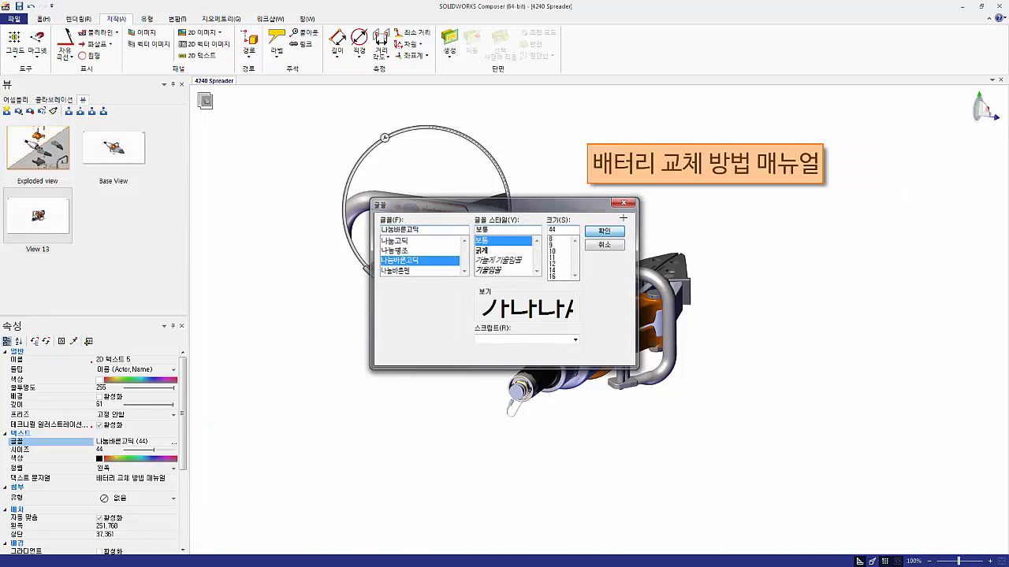
Move the 2D title text slightly closer to the Digger circle, then deselect it.
click(635, 207)
click(665, 171)
drag(665, 172, 618, 165)
click(626, 222)
Update View 13 with the current display, including the Digger and title text.
click(47, 231)
click(30, 113)
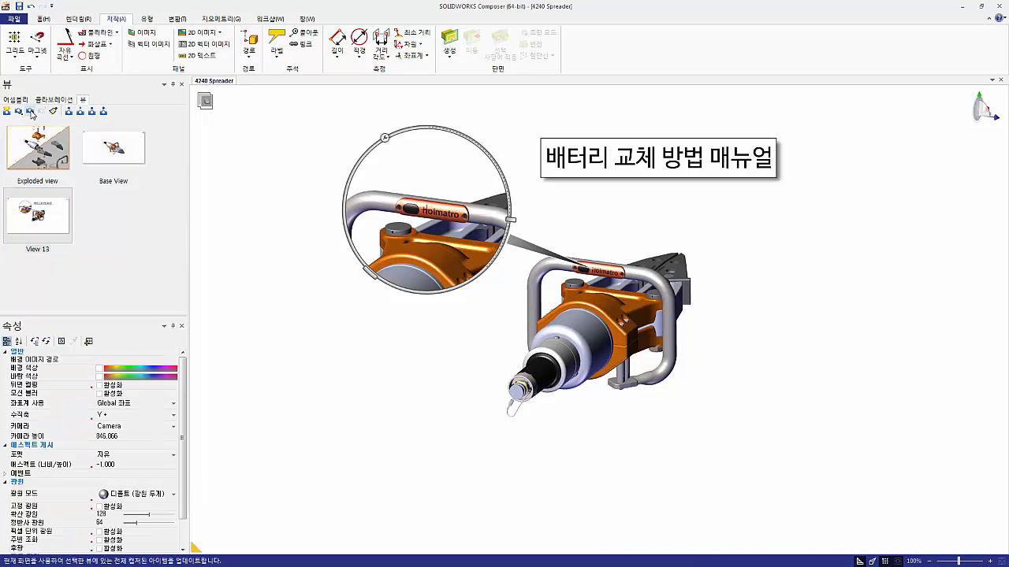
click(55, 218)
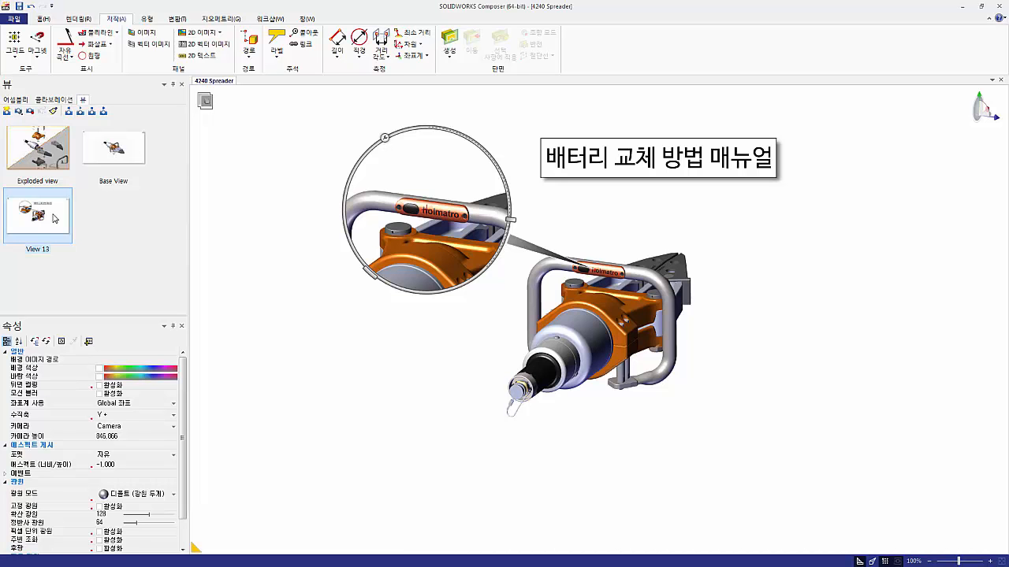
Hide the Digger and the title text, and capture the plain spreader display as a new view.
click(328, 286)
key(space)
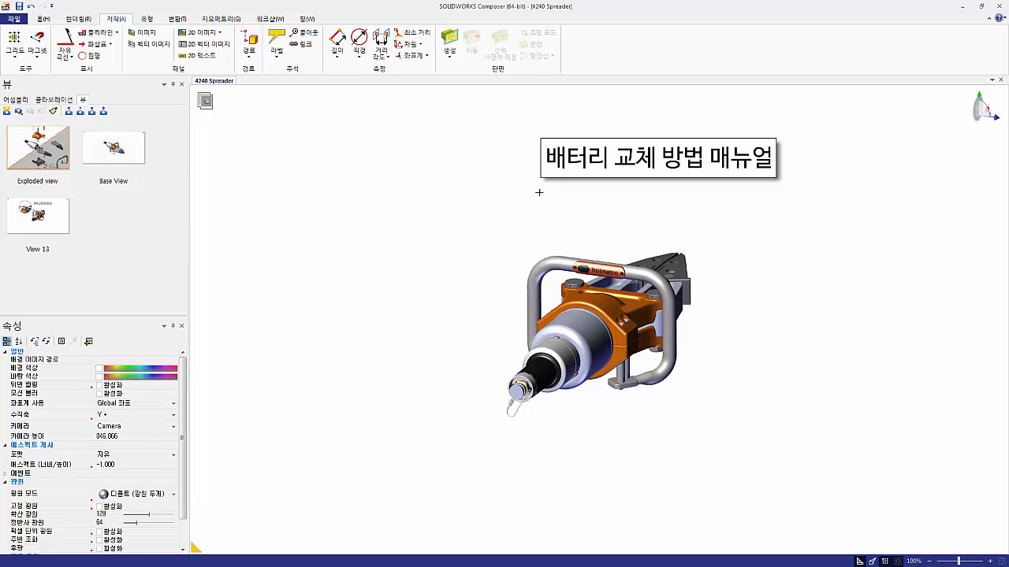
click(575, 154)
right_click(605, 155)
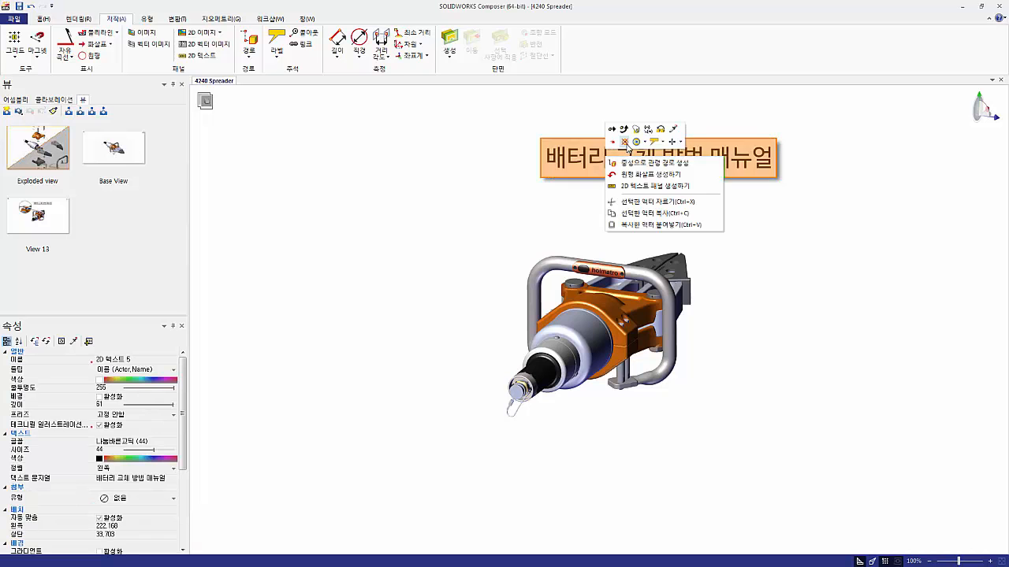
click(625, 144)
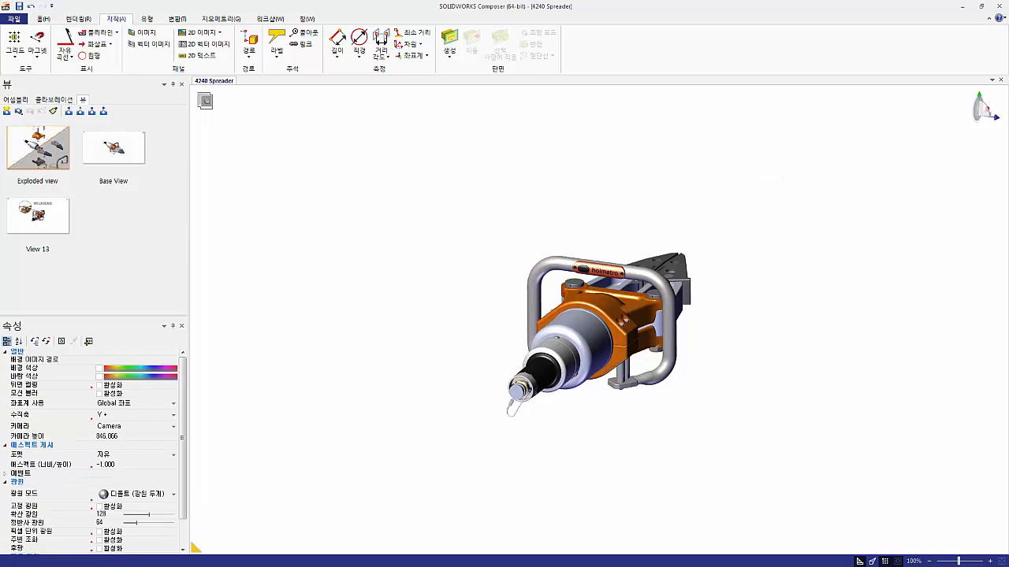
click(11, 113)
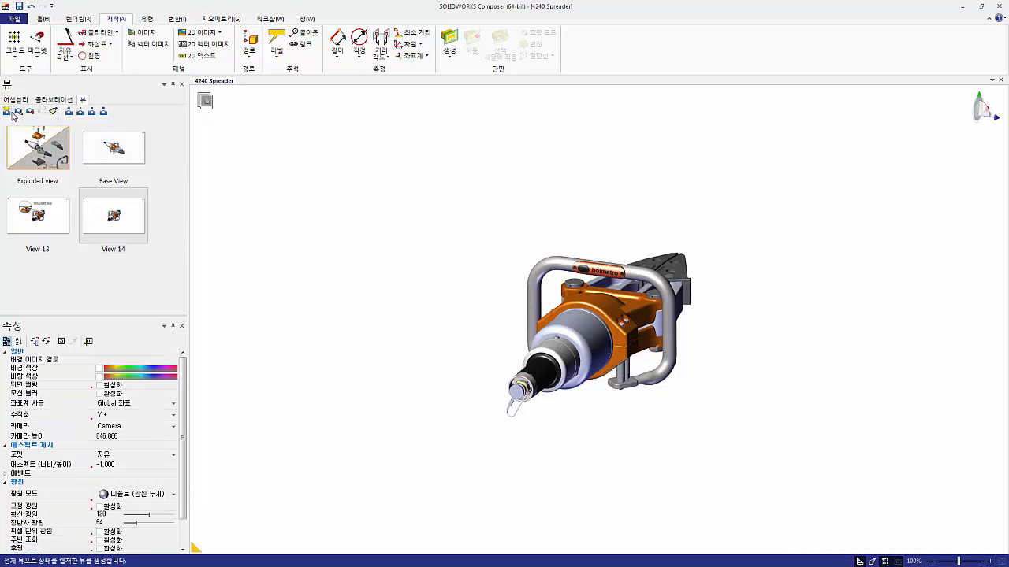
Select both screws on the handle's holmatro plate and translate them out of their holes, about 148 mm in the negative X direction.
scroll(583, 276, up, 10)
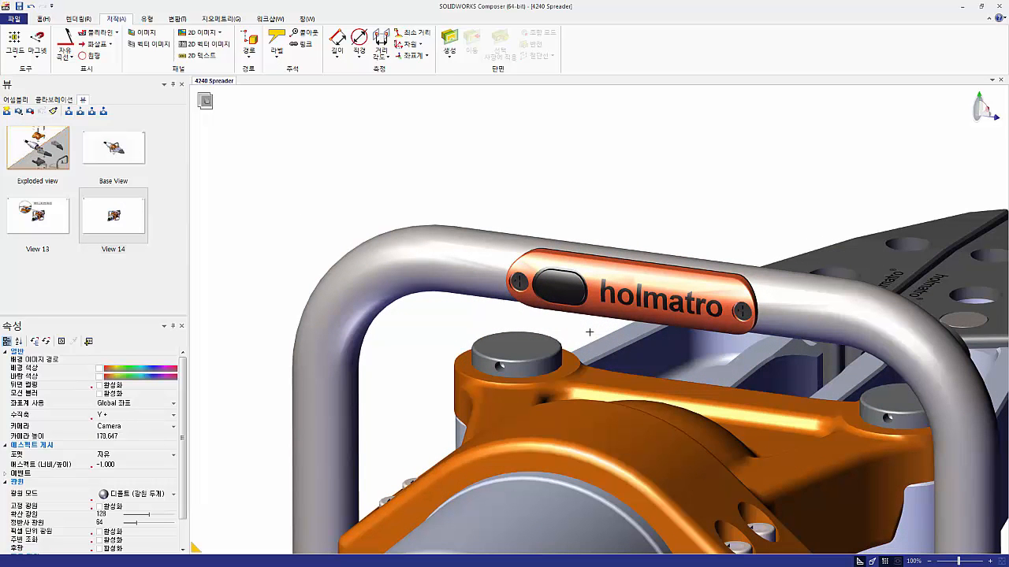
middle_drag(590, 333, 532, 281)
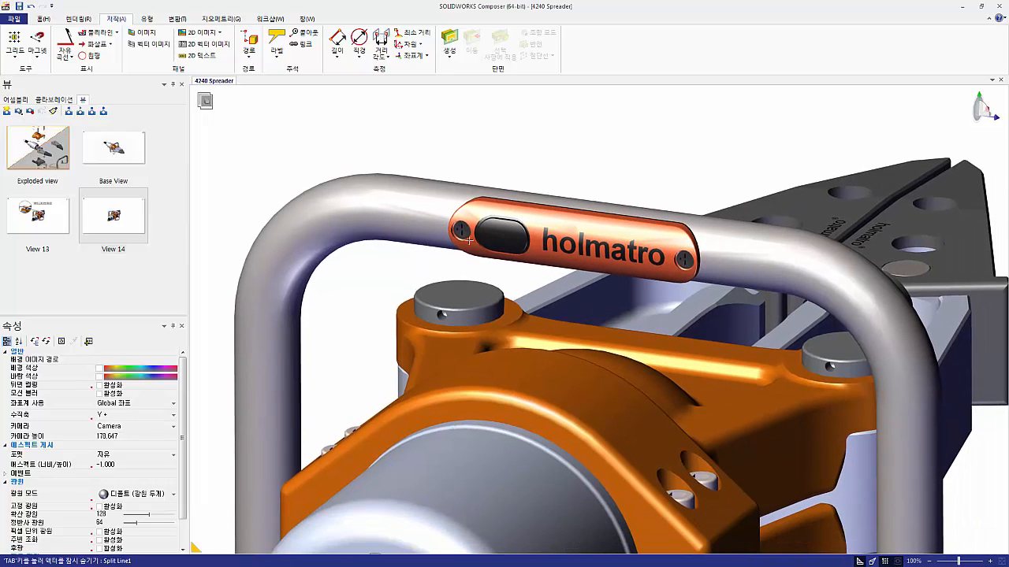
click(685, 258)
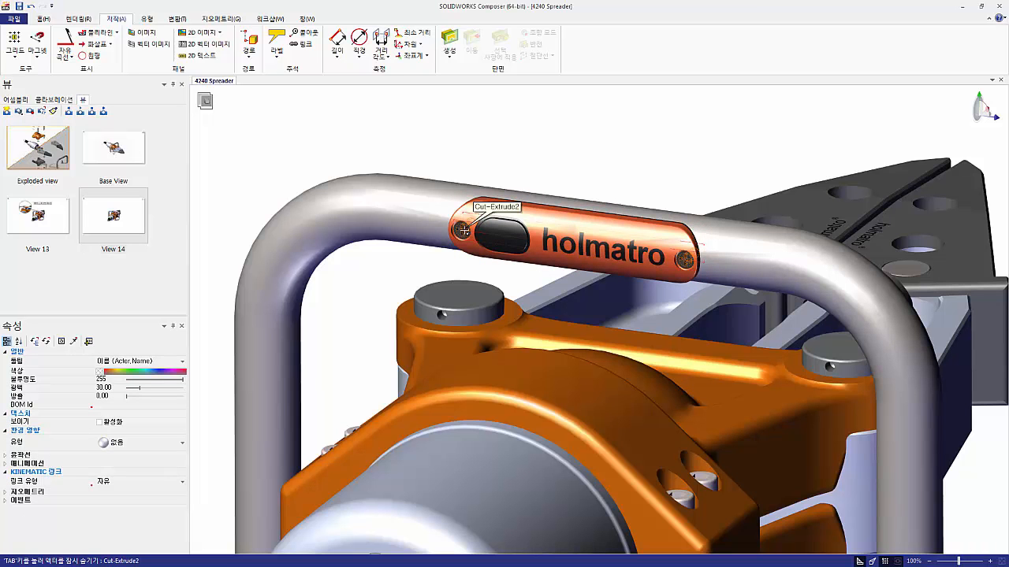
right_click(463, 230)
key(Escape)
click(477, 326)
key(Tab)
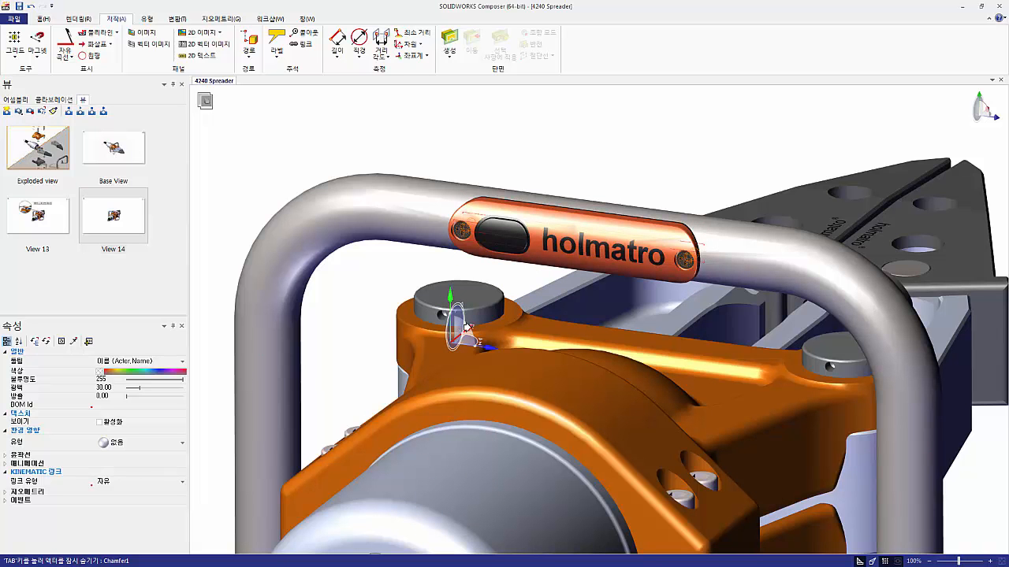
drag(466, 326, 316, 443)
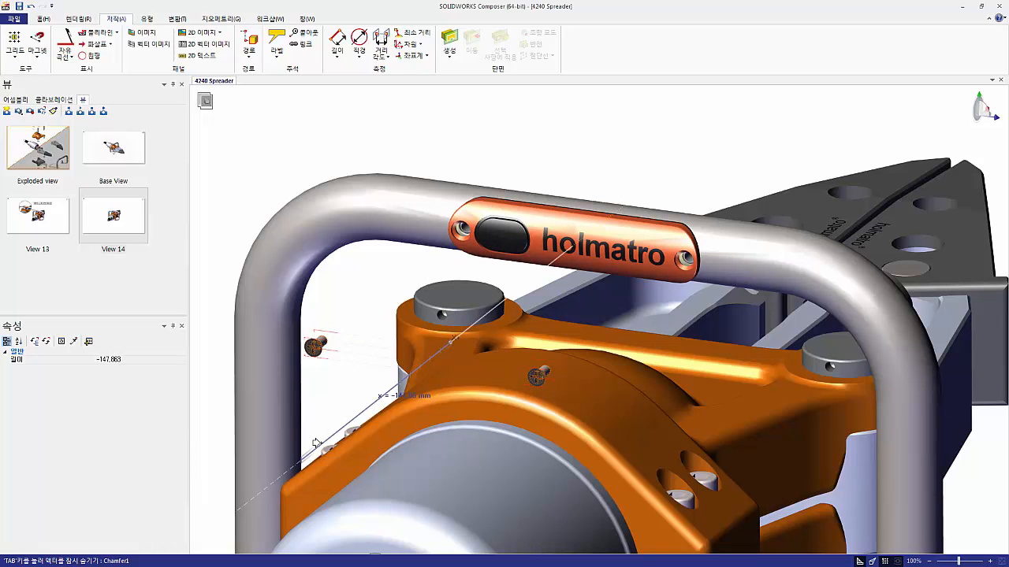
Undo the translation of the two holmatro plate screws and clear the selection.
click(365, 310)
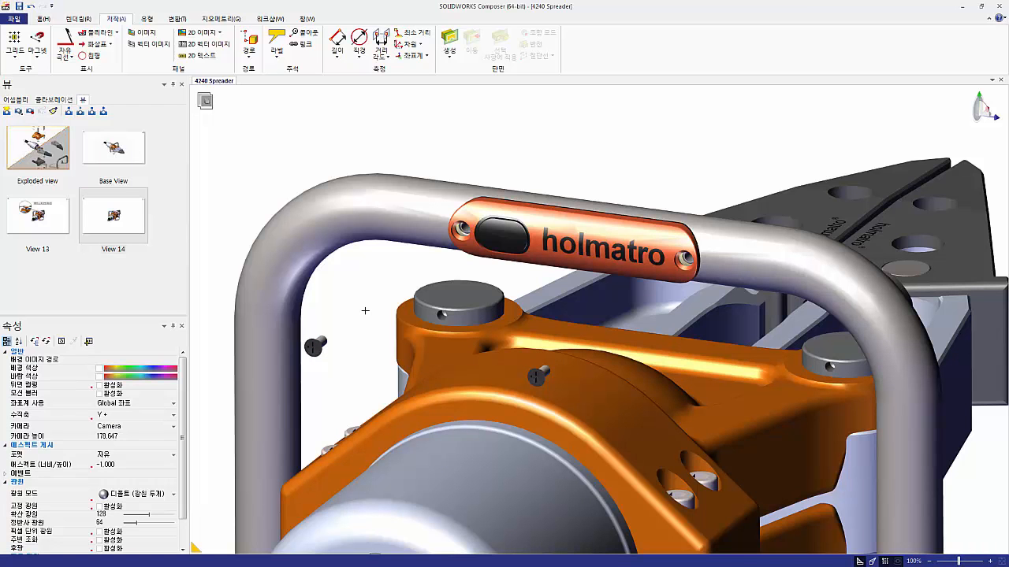
key(ctrl+z)
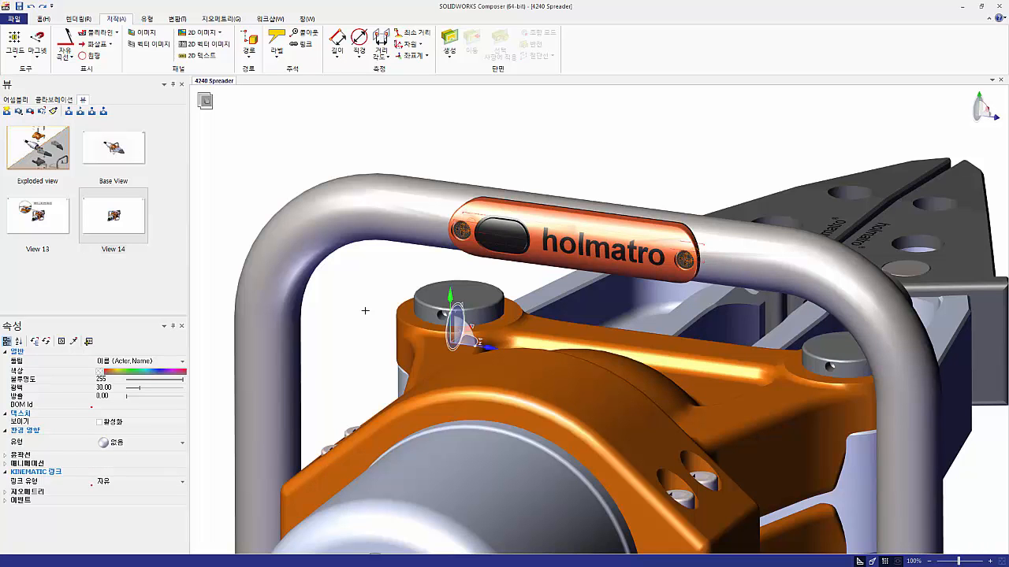
click(365, 311)
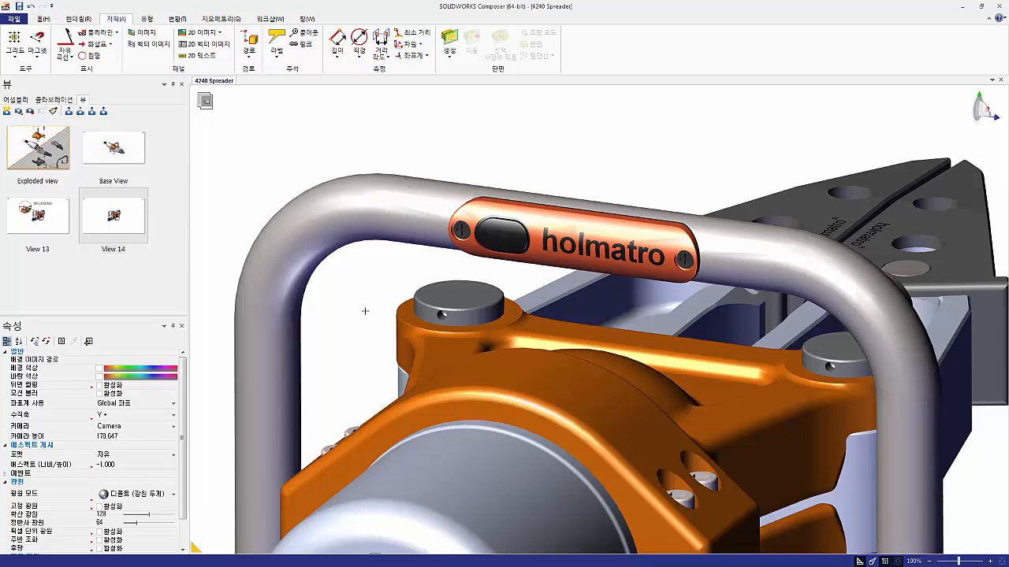
Place a circular arrow at each of the two screws on the handle's holmatro plate.
click(110, 44)
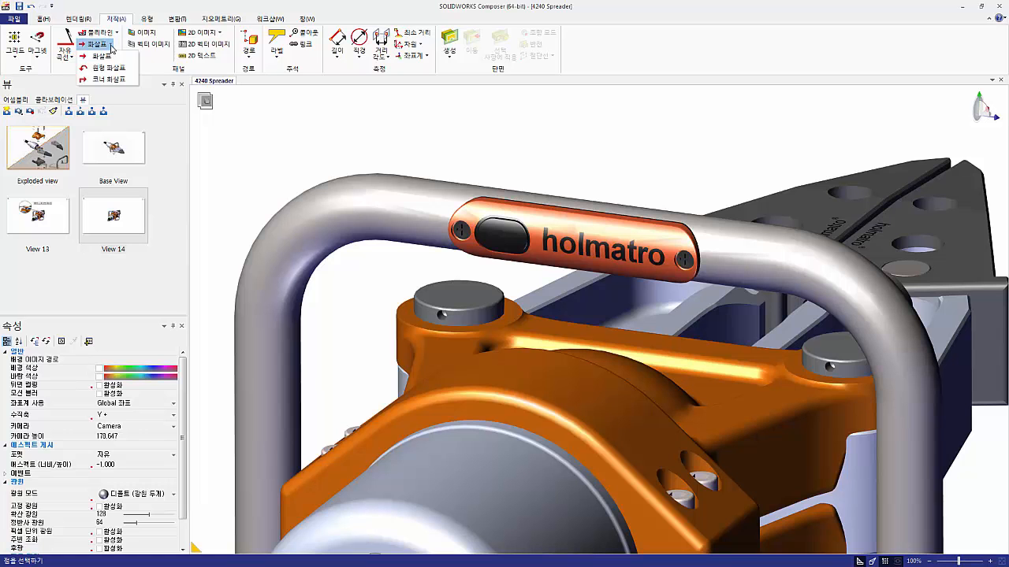
click(108, 68)
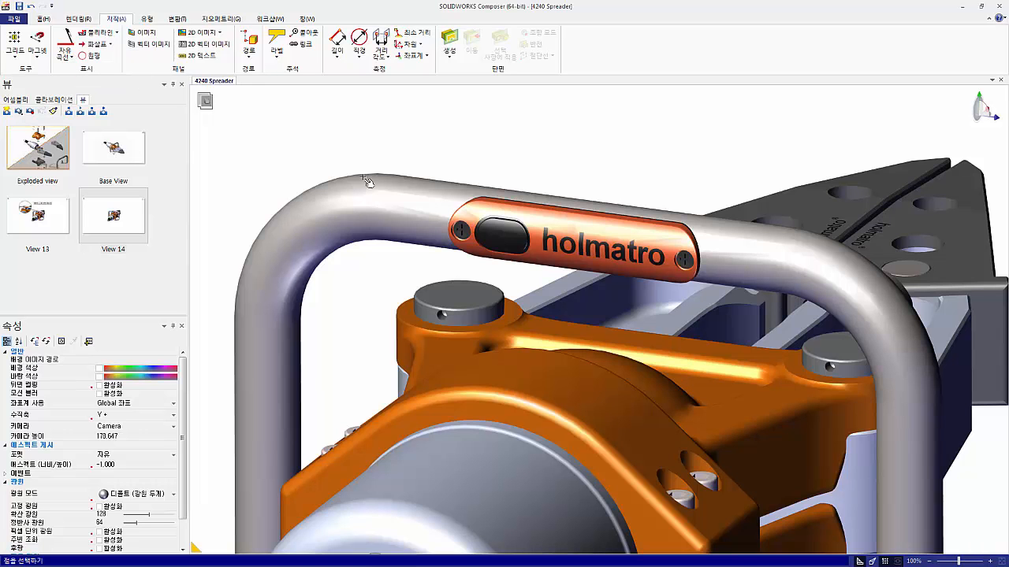
click(451, 234)
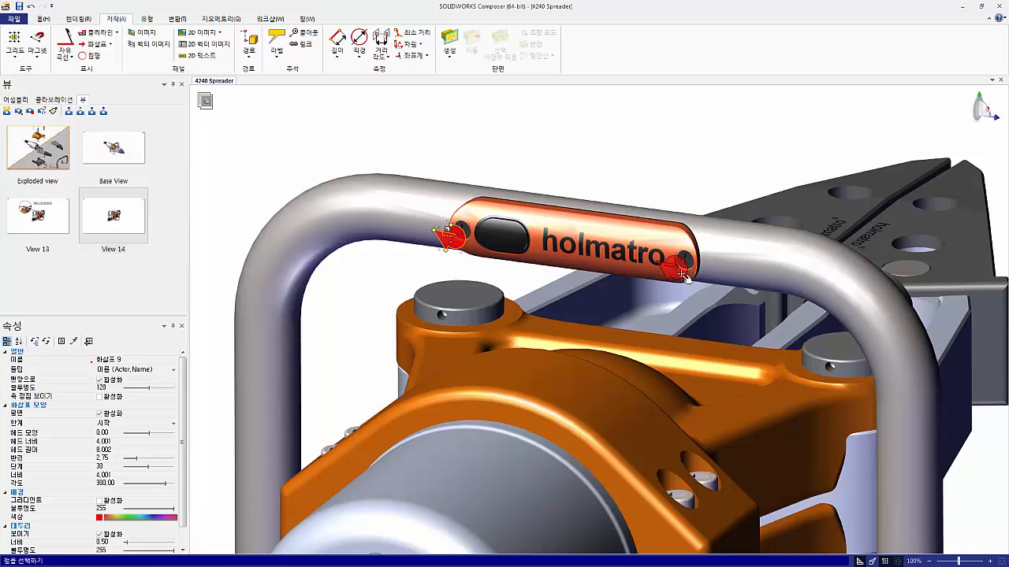
click(680, 267)
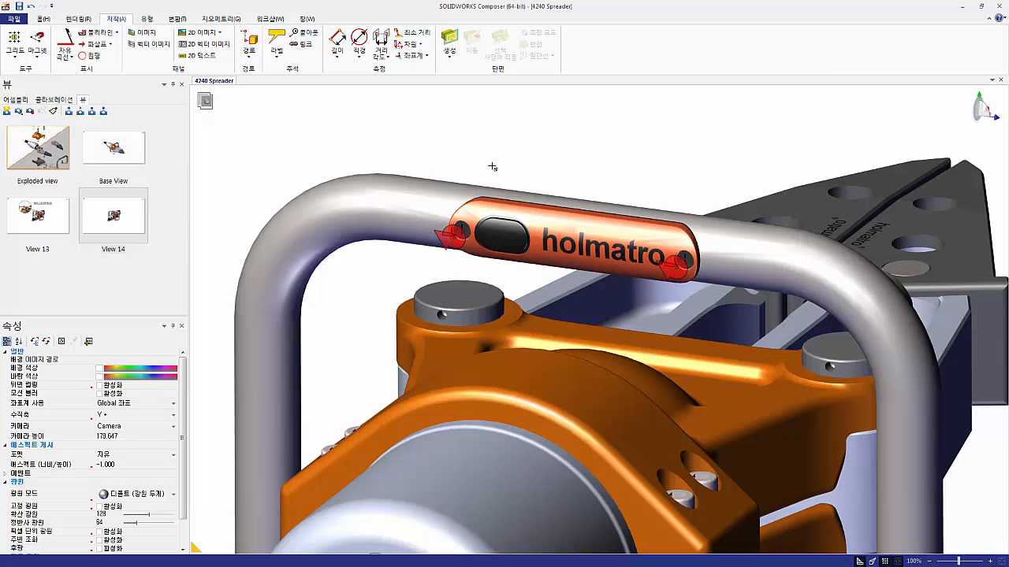
Set the radius of the left screw's circular arrow (화살표 9) to 8.
click(52, 100)
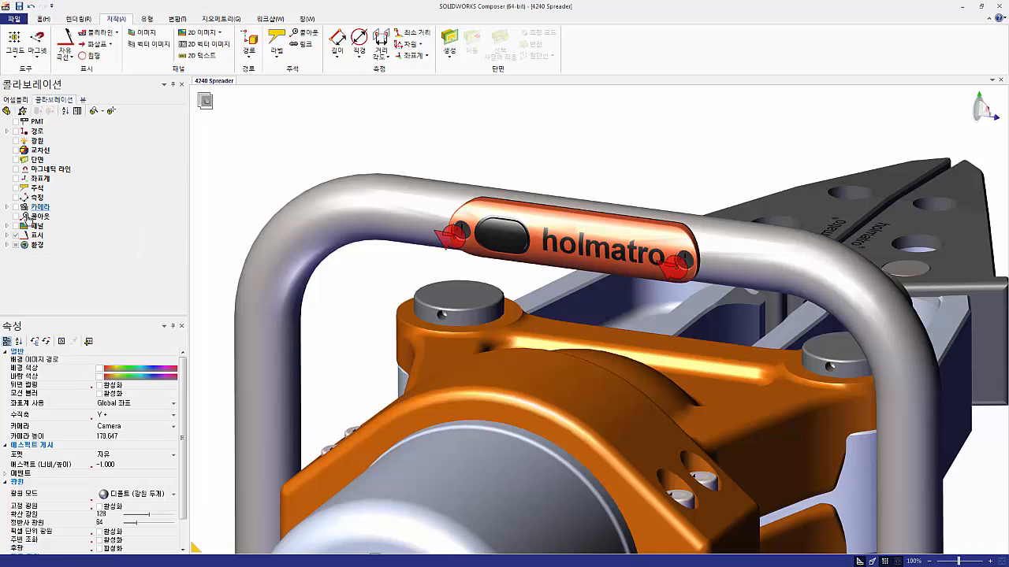
click(7, 235)
click(52, 245)
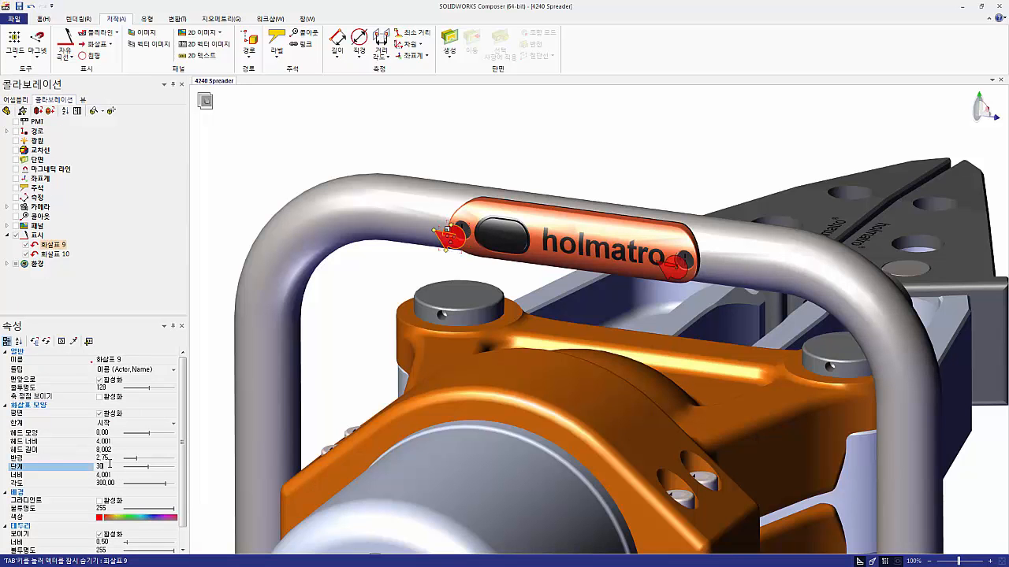
click(107, 458)
text(8)
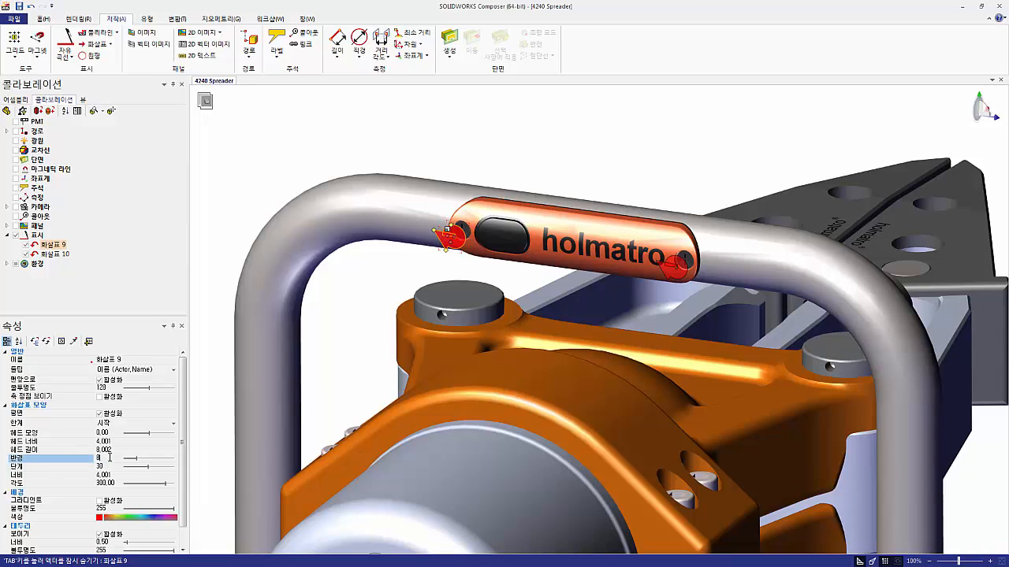
key(Return)
Change the colour of the left screw's circular arrow to blue.
click(154, 521)
click(154, 520)
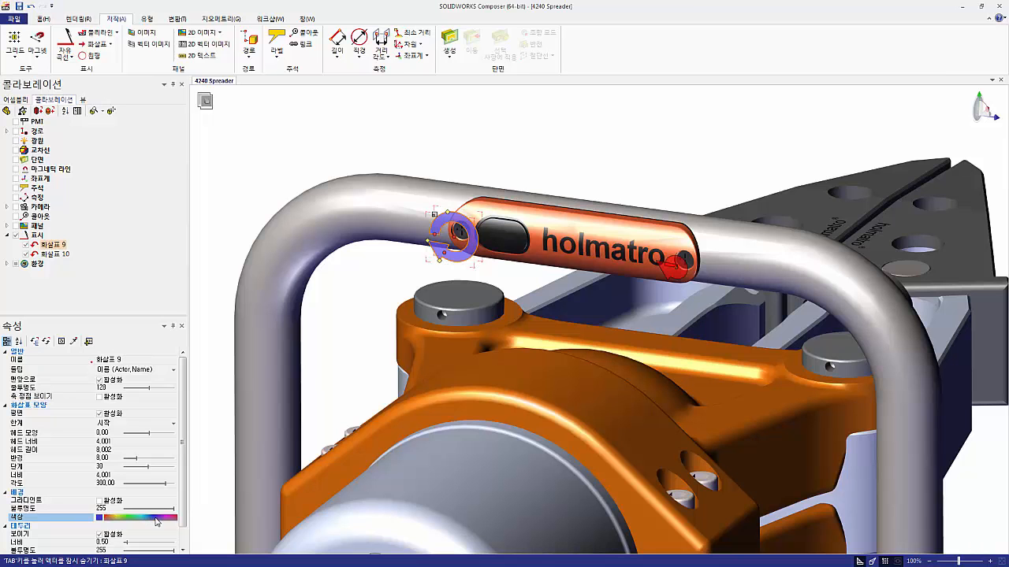
click(167, 521)
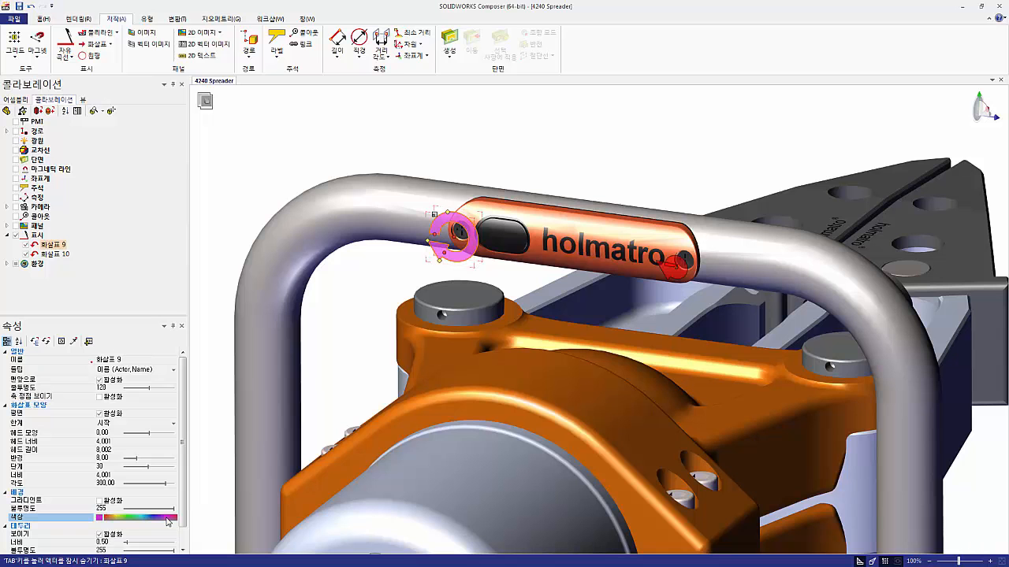
click(159, 518)
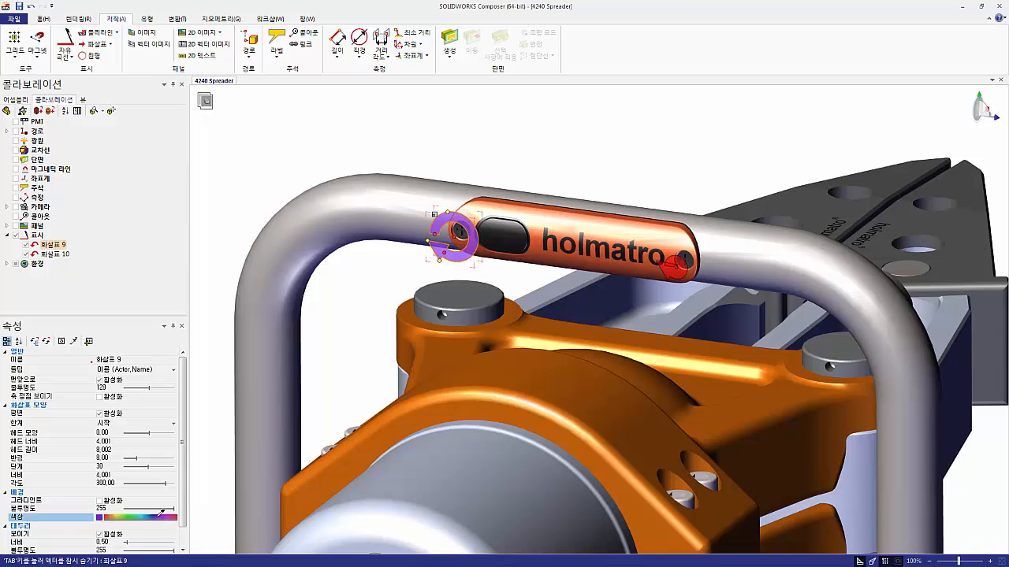
click(156, 518)
Enable the gradient fill on the blue circular arrow and turn off its border.
click(109, 503)
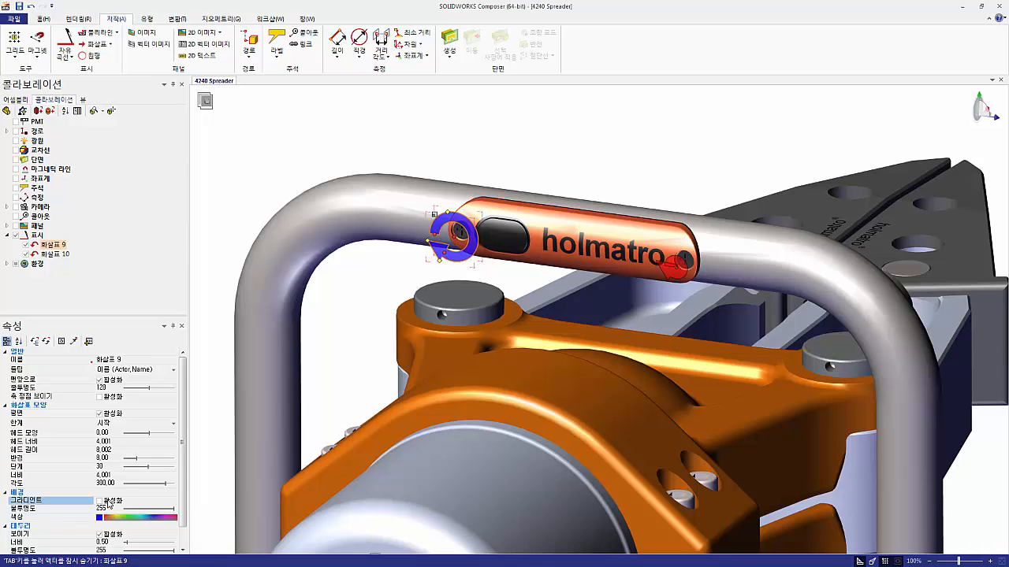
click(109, 504)
click(347, 322)
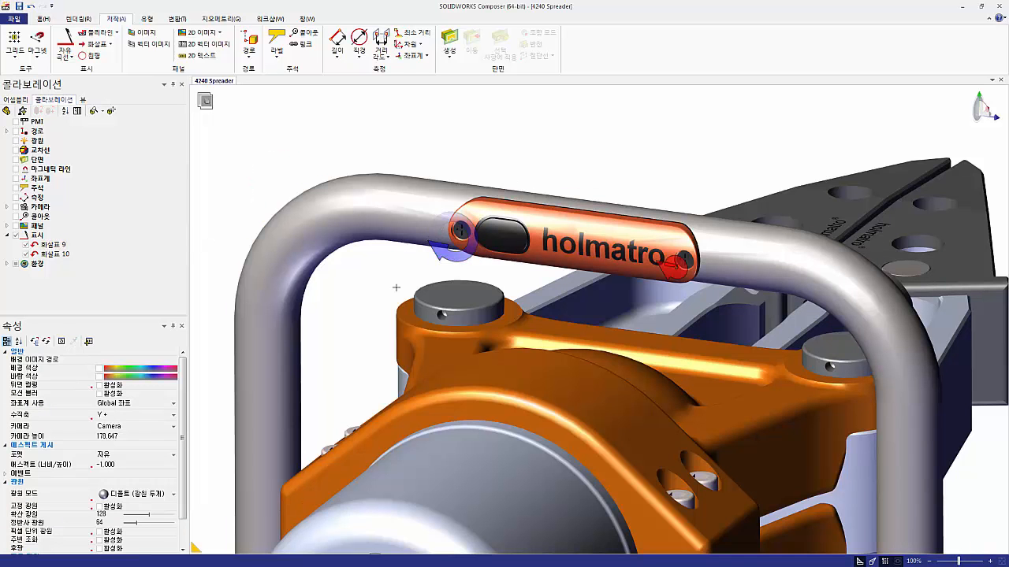
click(451, 235)
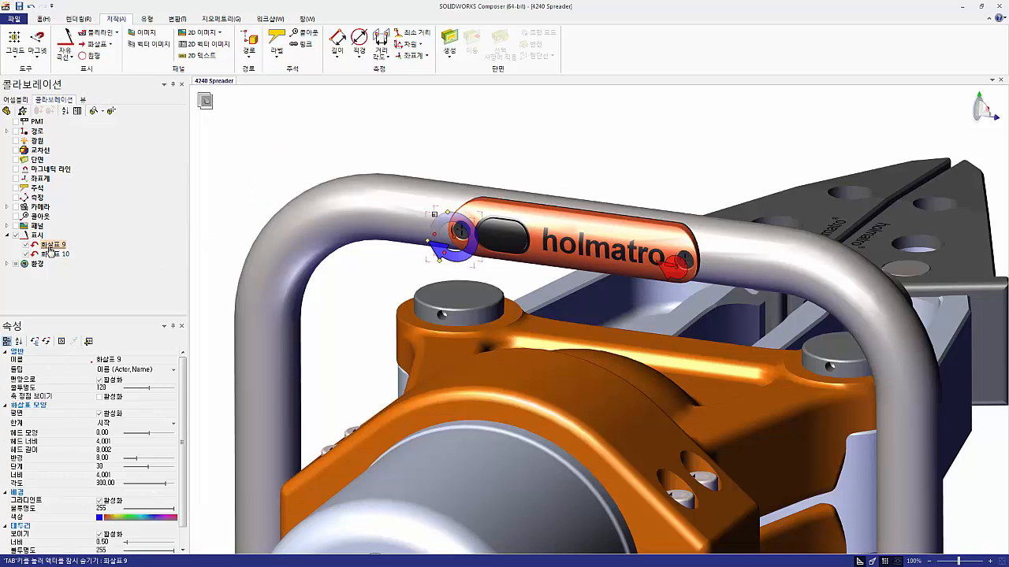
click(100, 536)
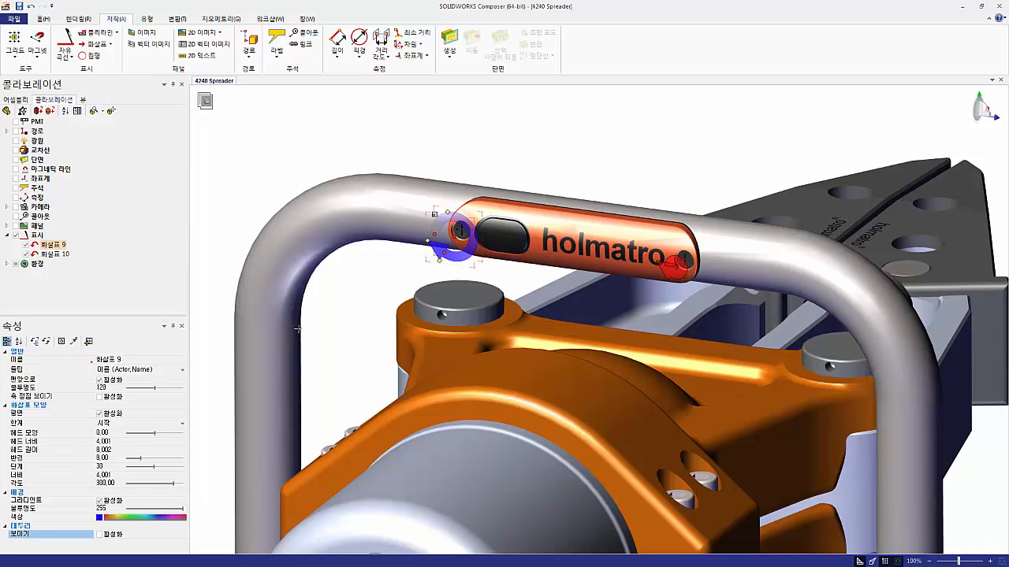
click(347, 312)
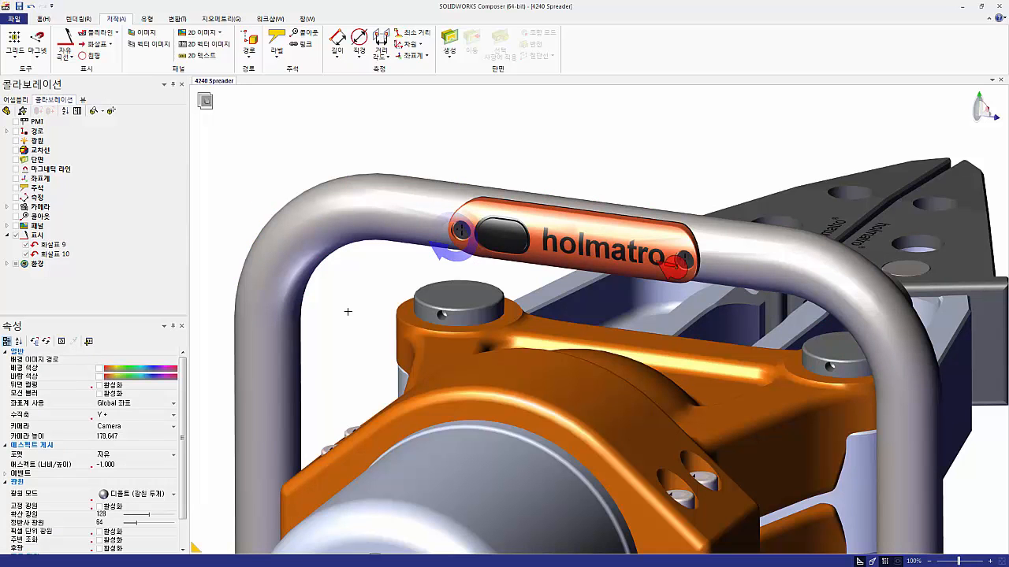
Set the blue circular arrow's opacity to 225 and put its arrowhead at the end (종료).
click(52, 244)
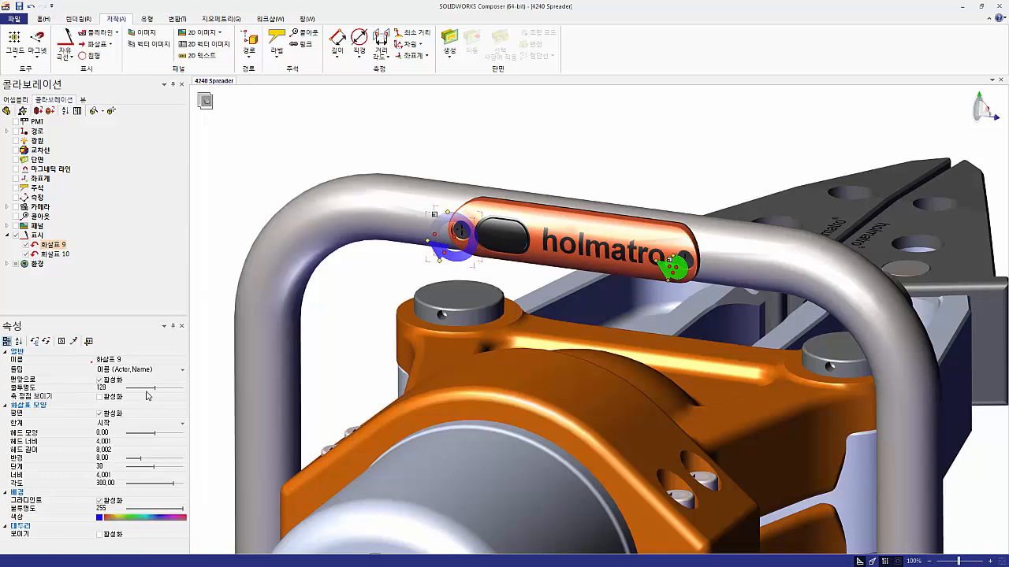
drag(155, 388, 178, 395)
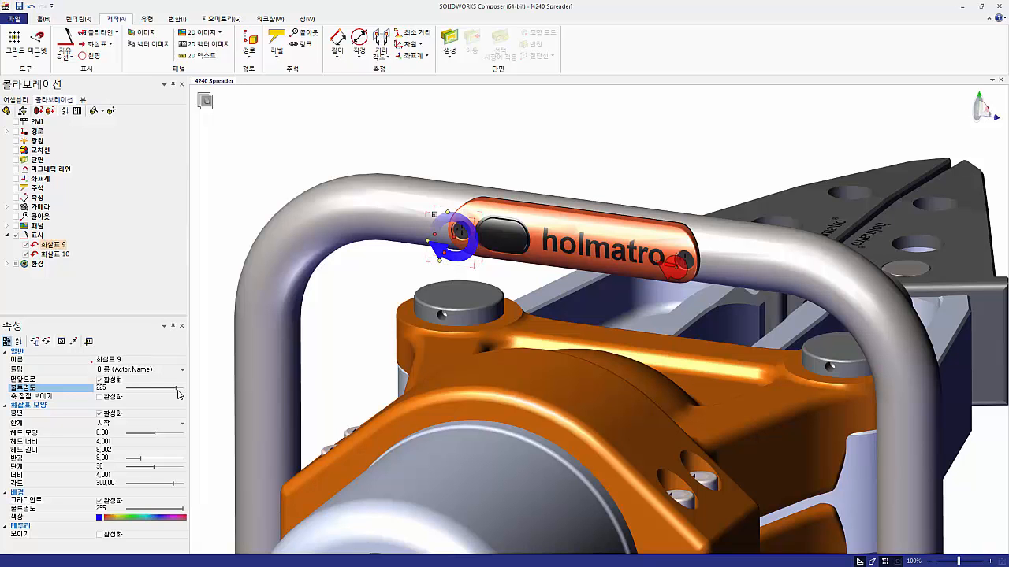
click(179, 424)
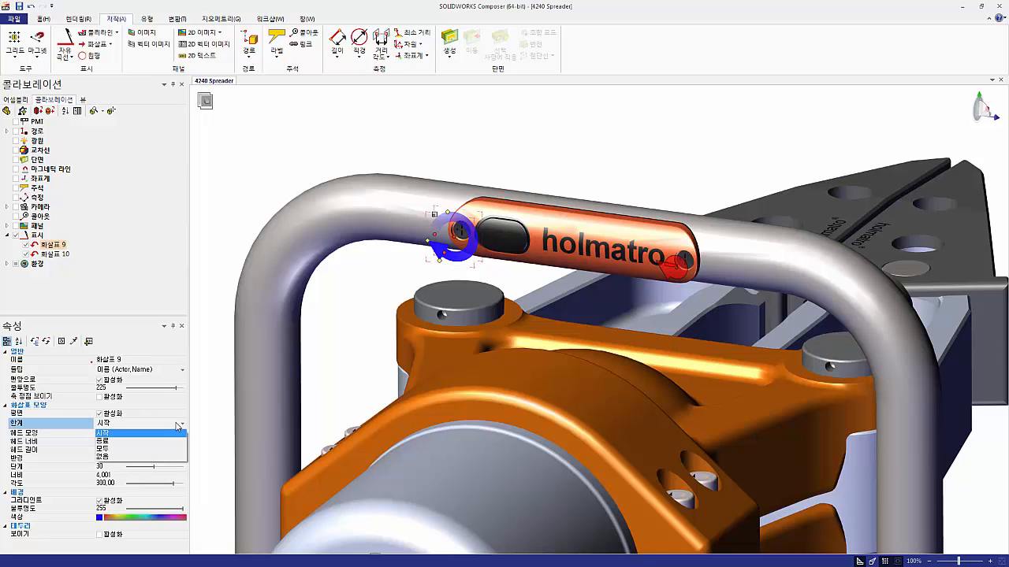
click(153, 439)
click(153, 424)
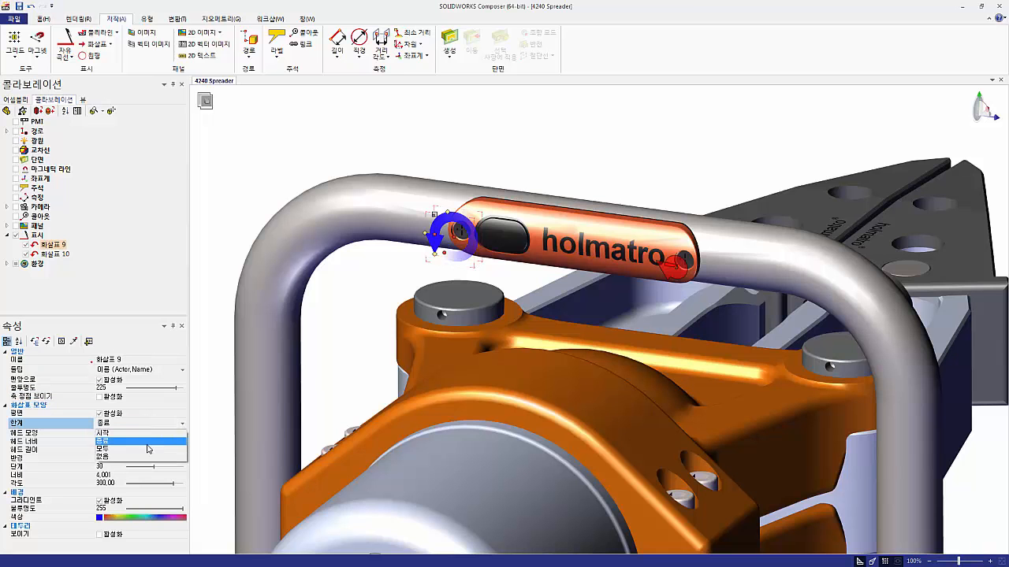
click(150, 448)
click(149, 424)
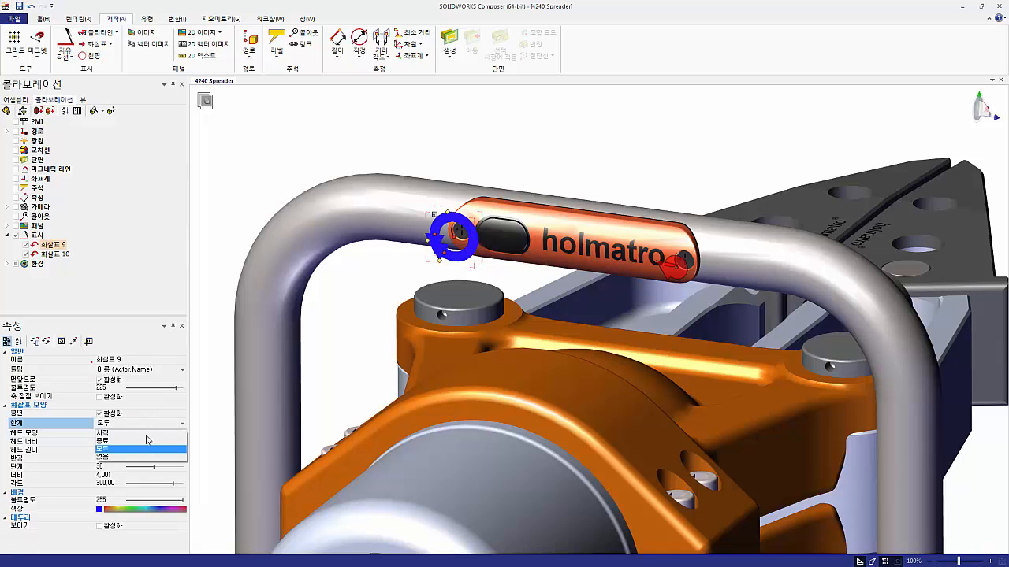
click(146, 434)
click(150, 424)
click(148, 440)
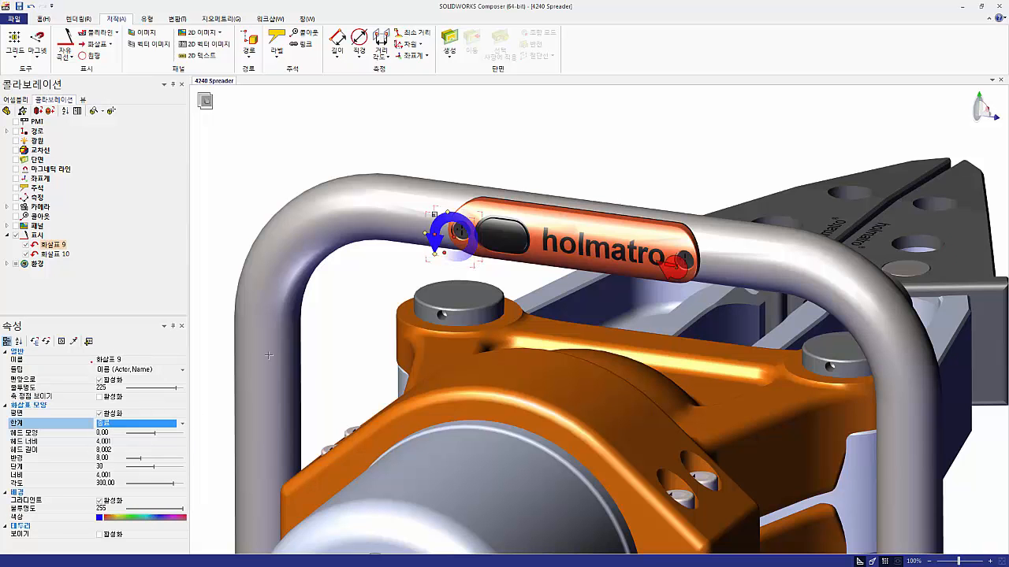
click(337, 313)
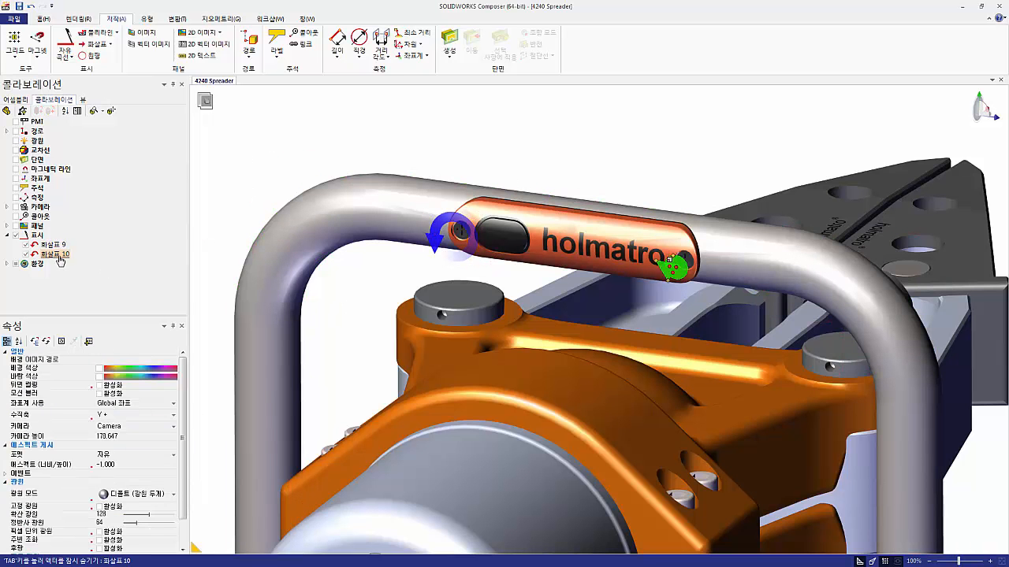
Put the arrowhead of the right screw's circular arrow at the end (종료) and set its radius to 8.
click(671, 266)
click(149, 424)
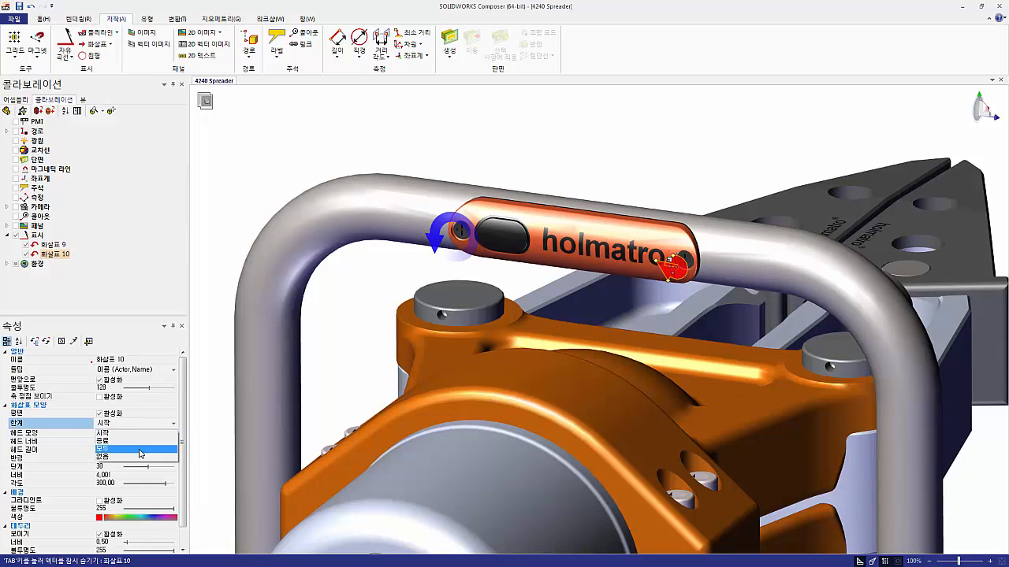
click(143, 449)
click(104, 458)
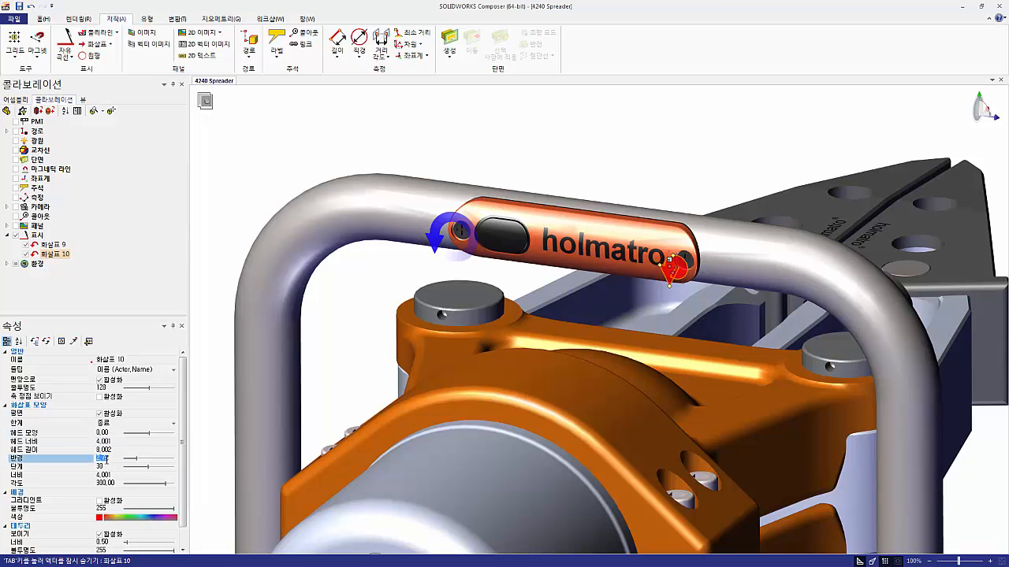
text(8)
key(Return)
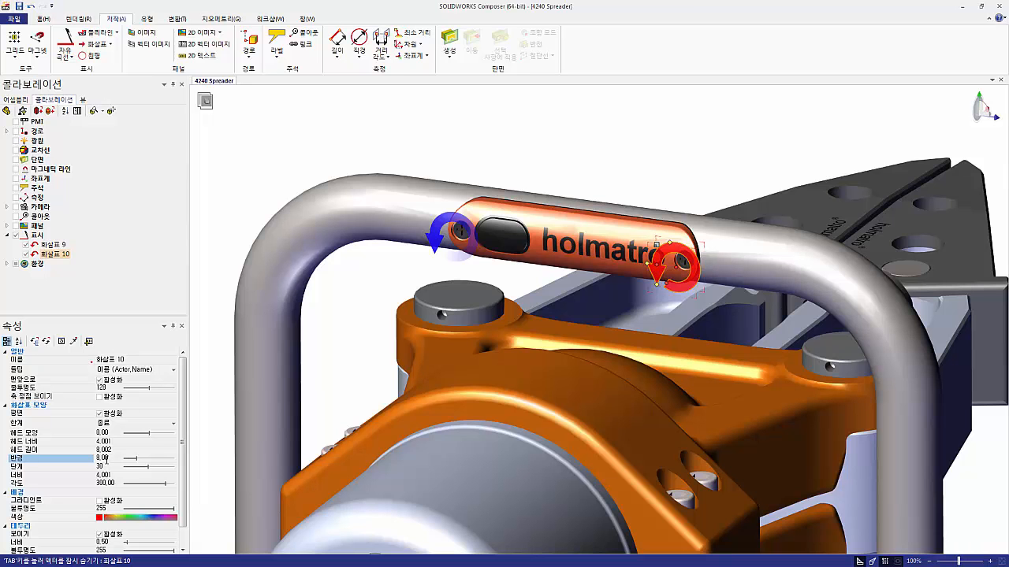
Copy the blue circular arrow's style properties to the right screw's red arrow.
click(73, 341)
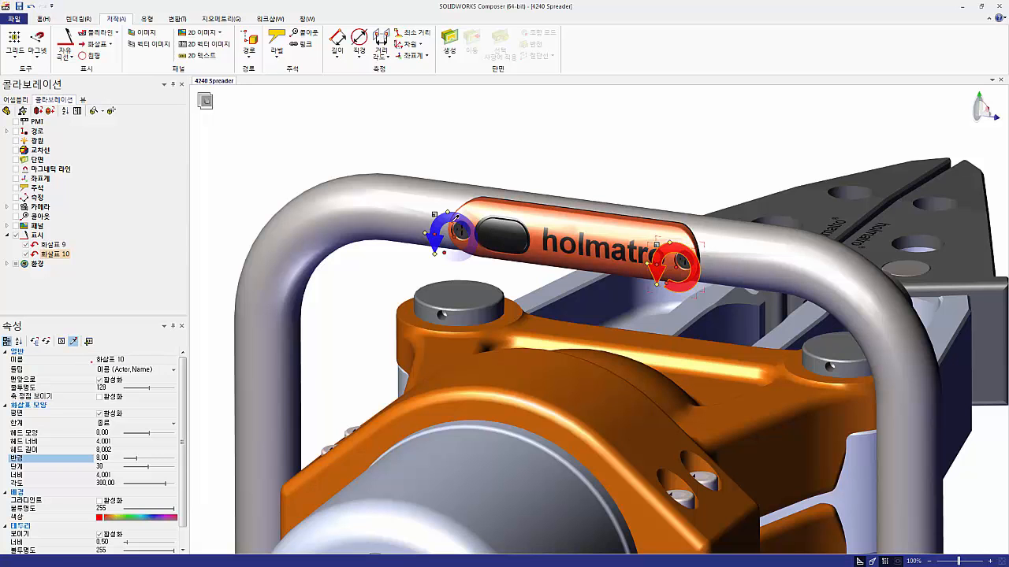
click(446, 233)
click(516, 152)
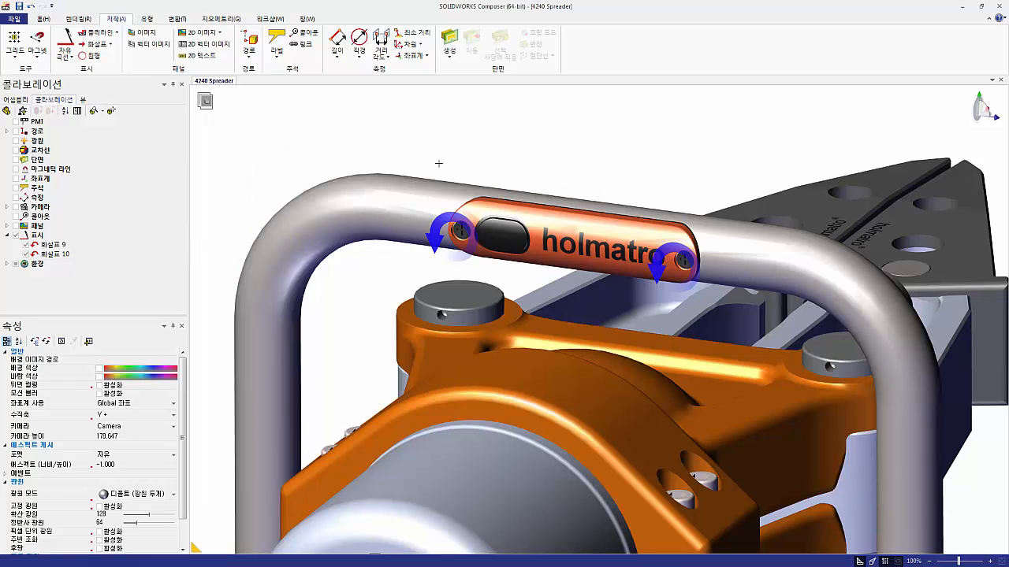
Update View 14 with the current close-up of the handle and capture the same display as another new view.
click(82, 100)
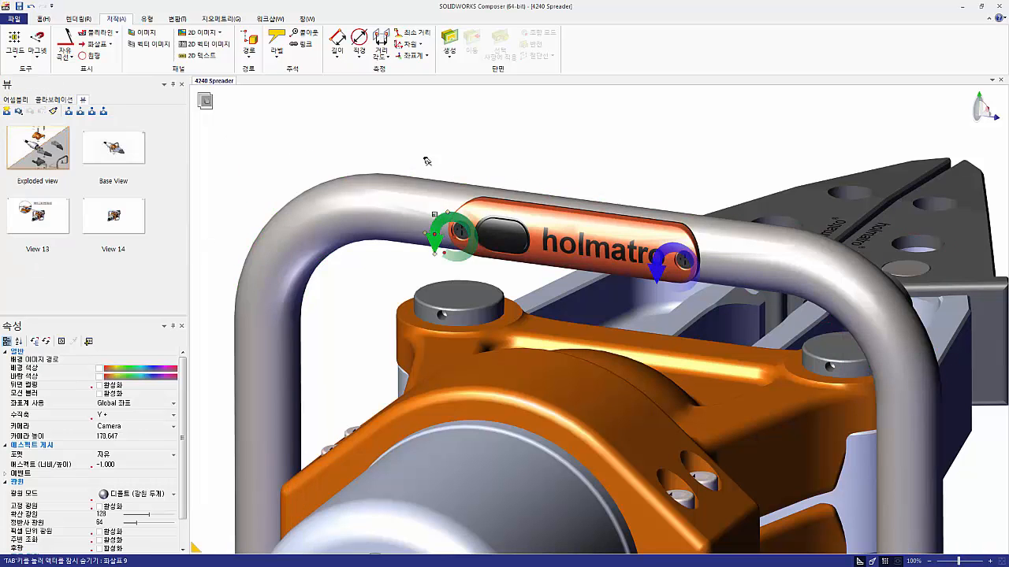
click(116, 215)
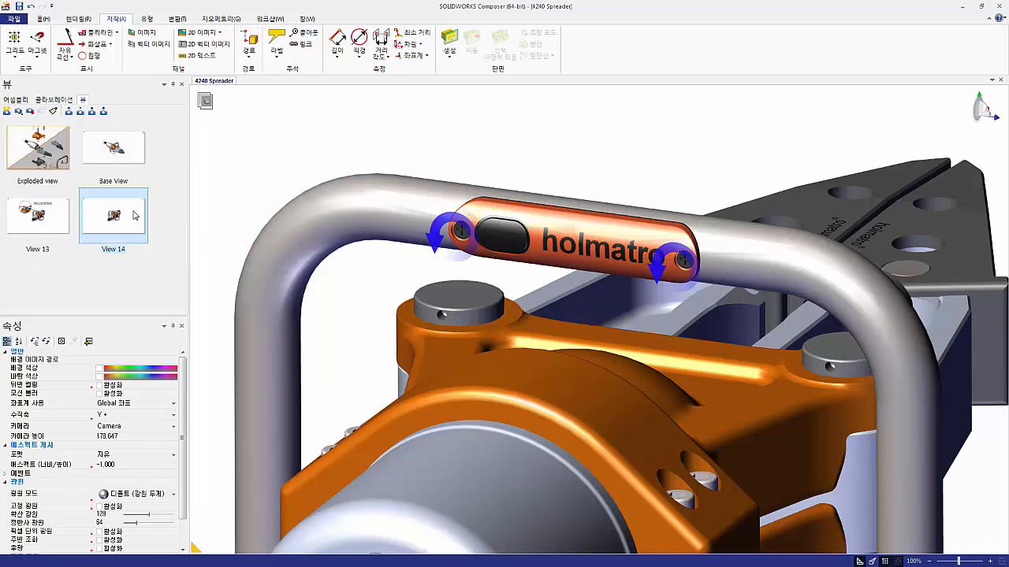
click(6, 111)
click(6, 112)
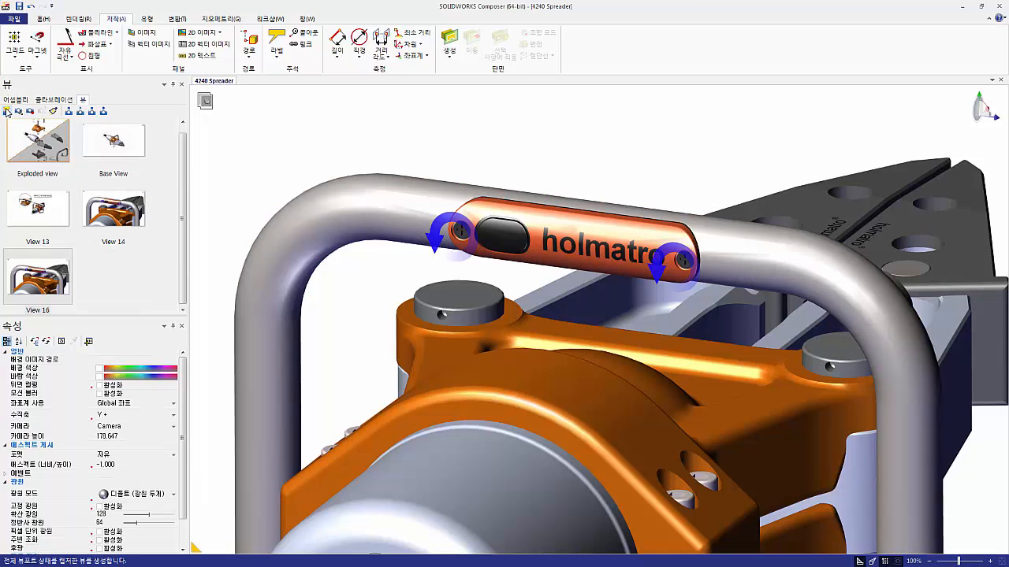
click(67, 276)
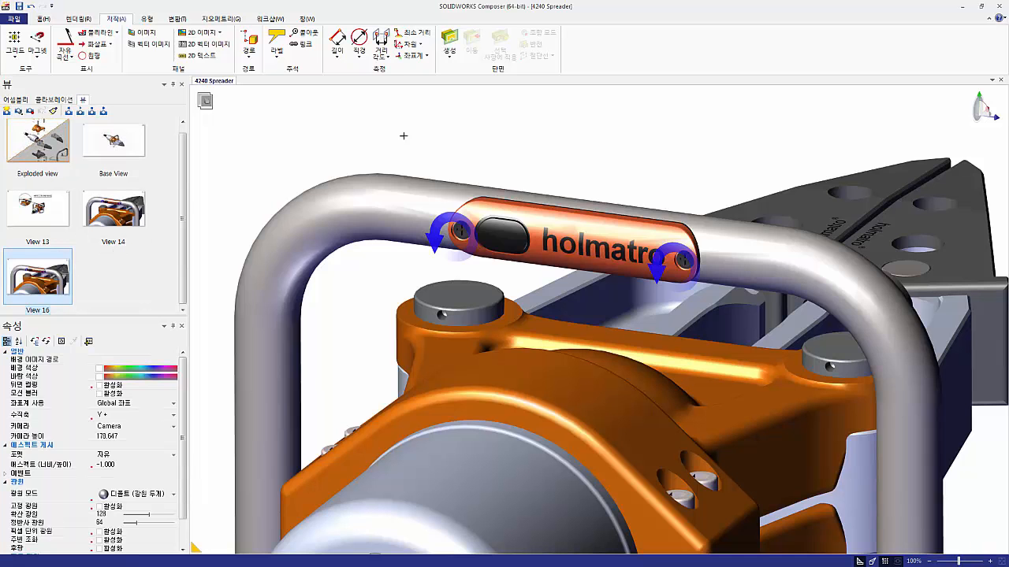
Rotate the left screw together with its blue circular arrow about the screw's axis so the arrowhead sits at the screw's lower right.
click(463, 240)
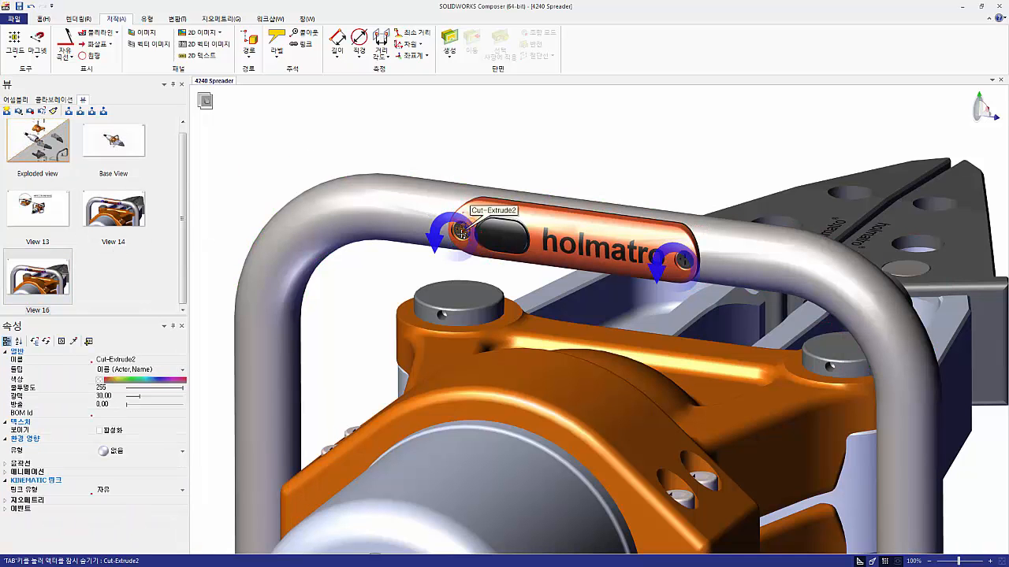
right_click(471, 234)
click(491, 206)
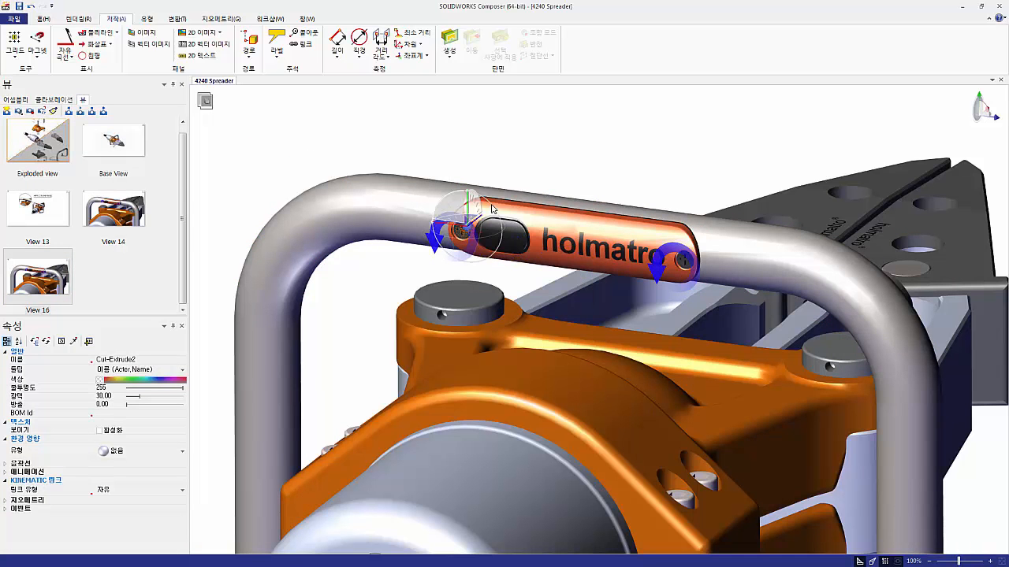
drag(438, 199, 438, 255)
key(ctrl+z)
drag(446, 192, 470, 265)
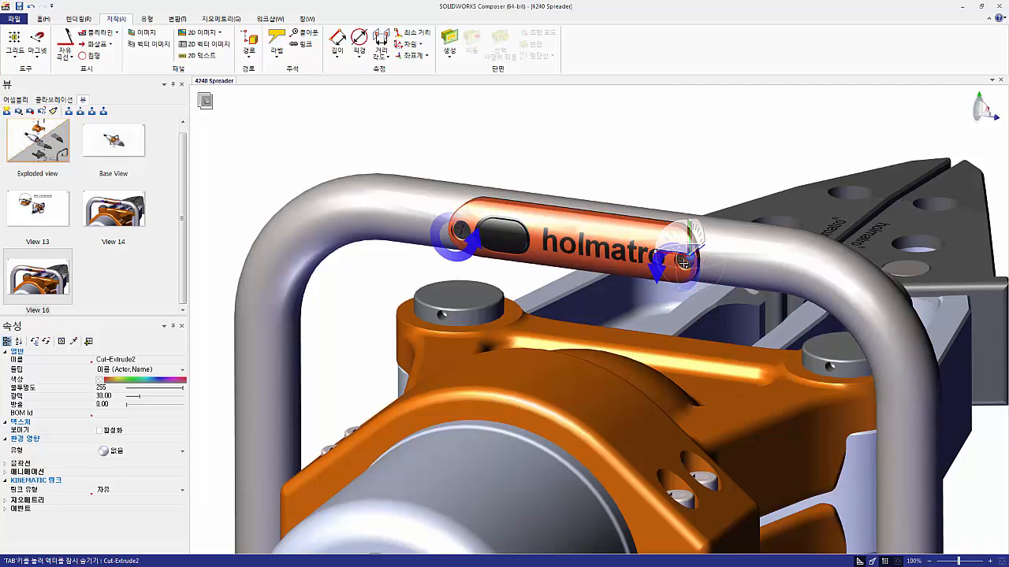
Rotate the right screw and its circular arrow to match the left one and update View 16 with this display.
drag(686, 261, 690, 298)
click(606, 152)
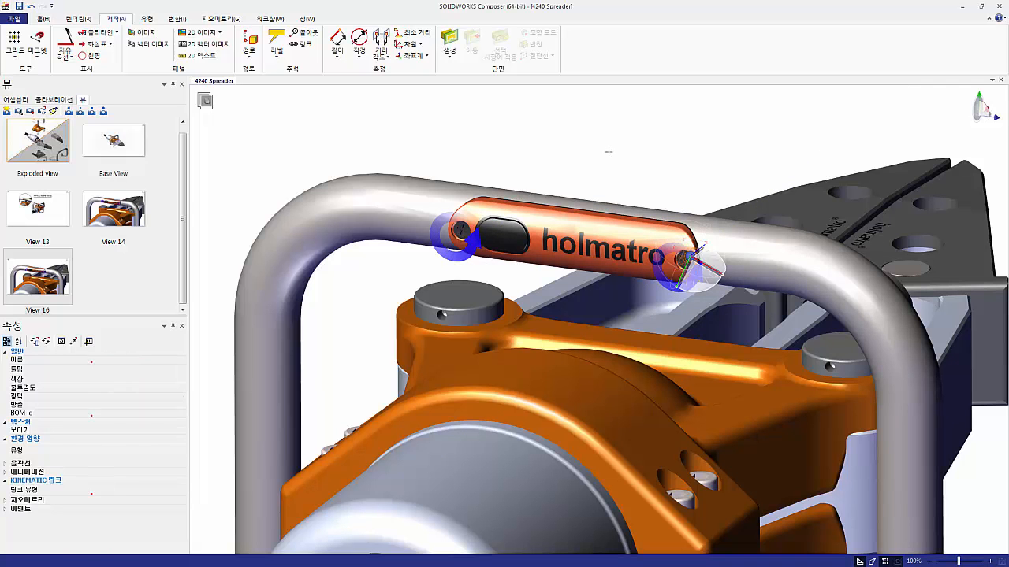
click(47, 285)
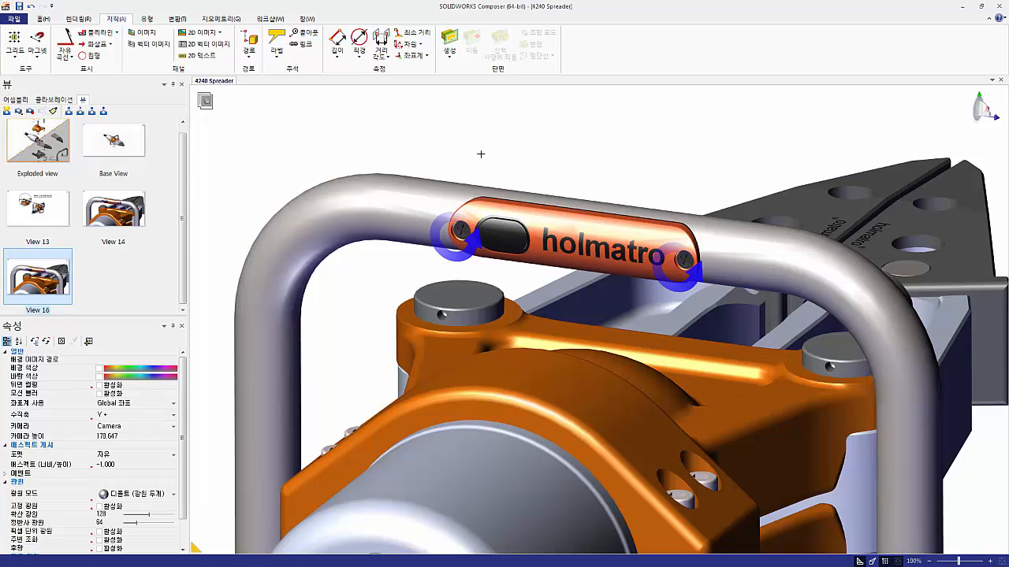
Move both screws with their circular arrows straight out of the handle along the screw axis.
click(462, 230)
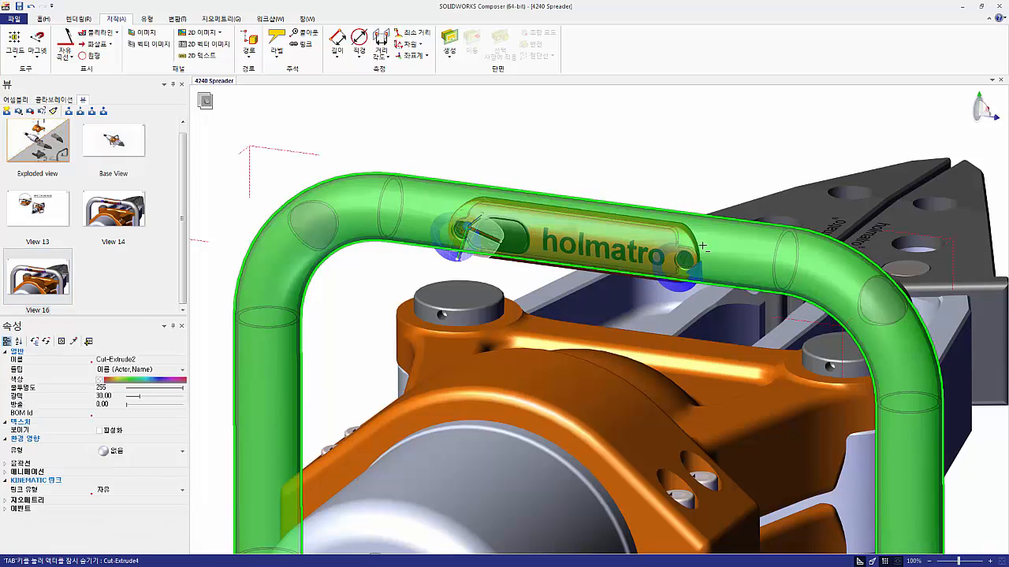
right_click(685, 256)
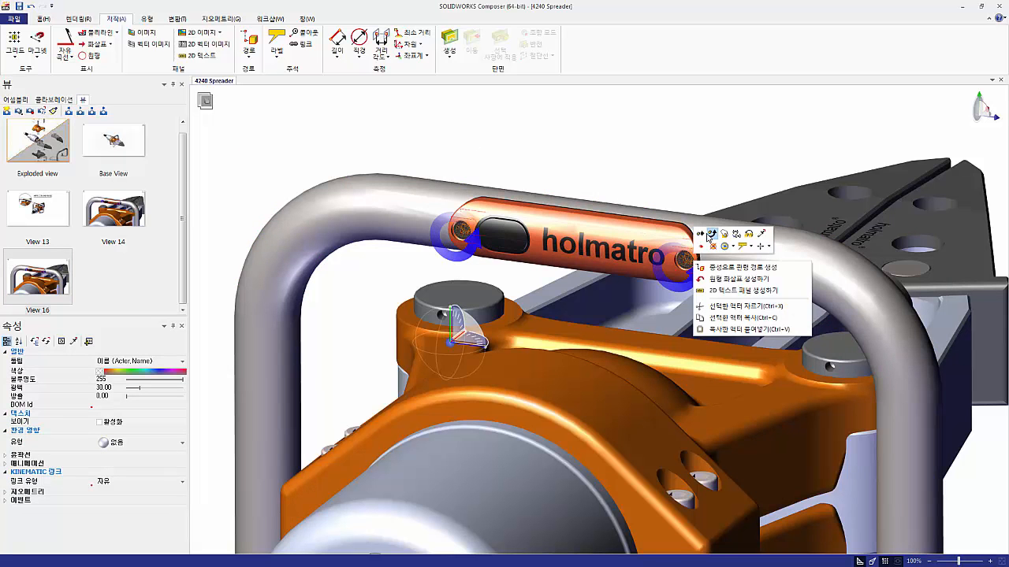
click(712, 235)
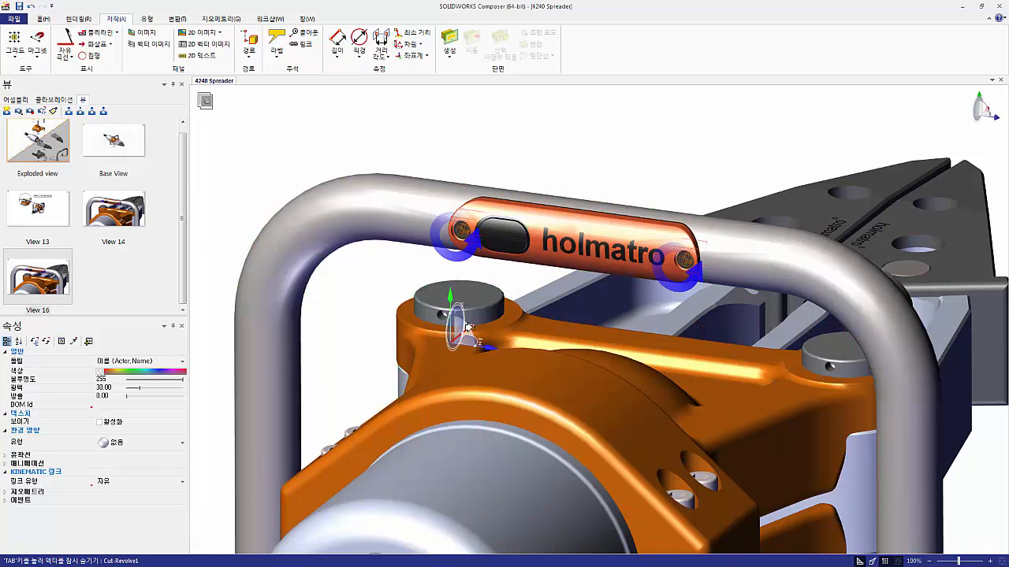
drag(467, 327, 311, 446)
click(355, 334)
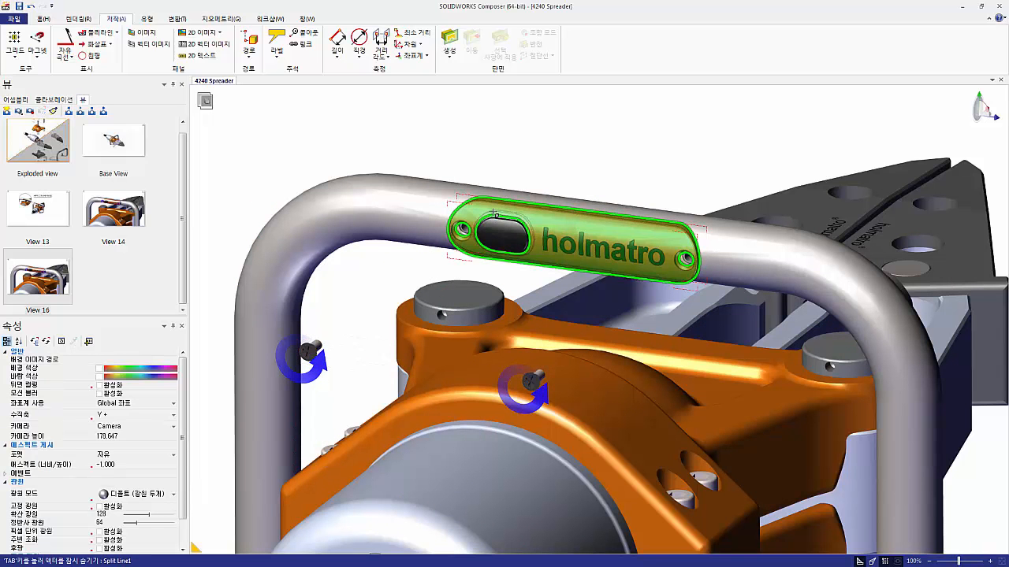
Move the orange holmatro plate and the black cover beneath it outward from the handle to expose the battery compartment.
click(567, 226)
drag(567, 226, 463, 327)
click(592, 228)
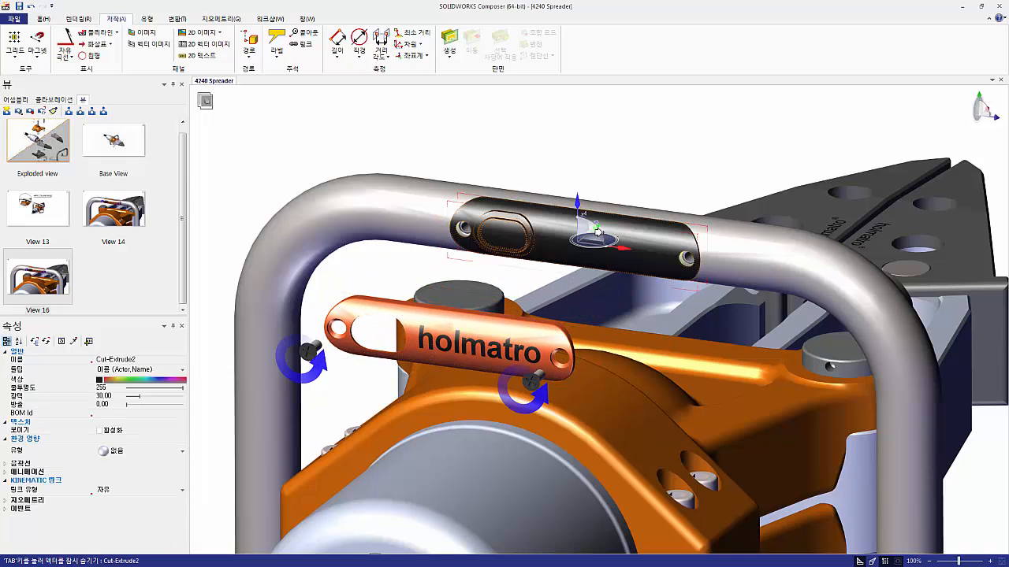
drag(595, 229, 540, 275)
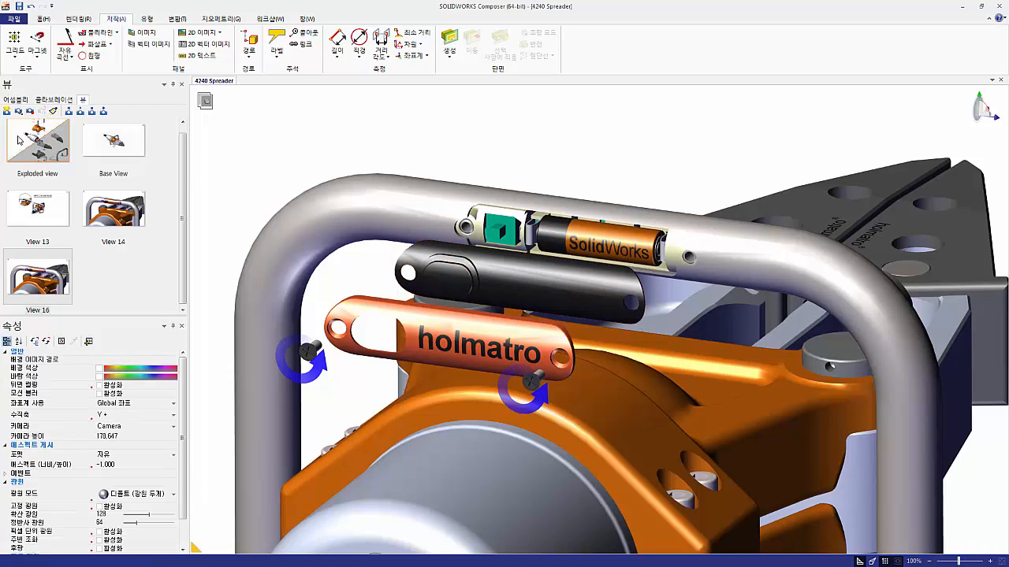
Update View 16 with the covers and screws moved out and capture the same display as a new view.
click(31, 114)
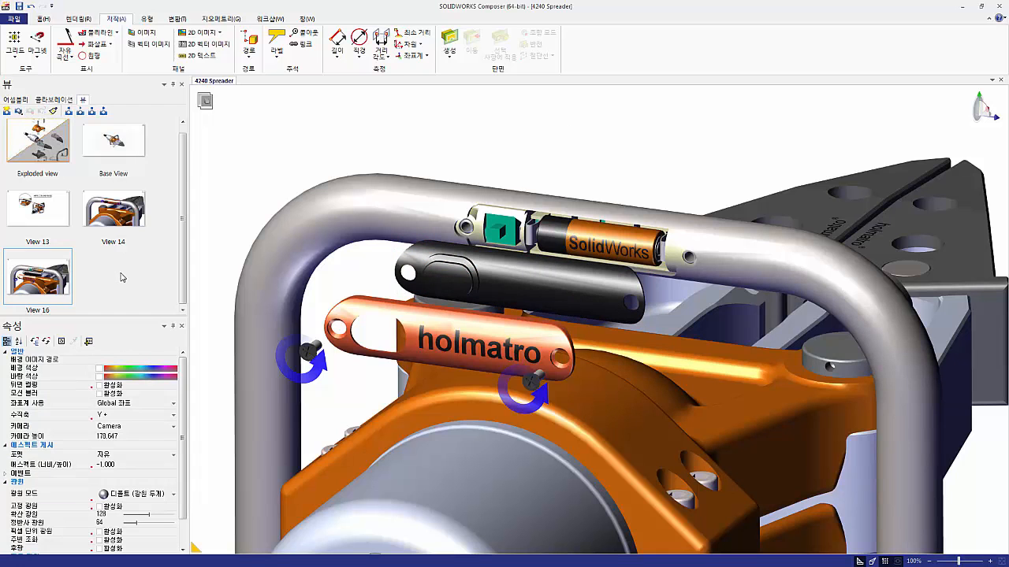
click(5, 112)
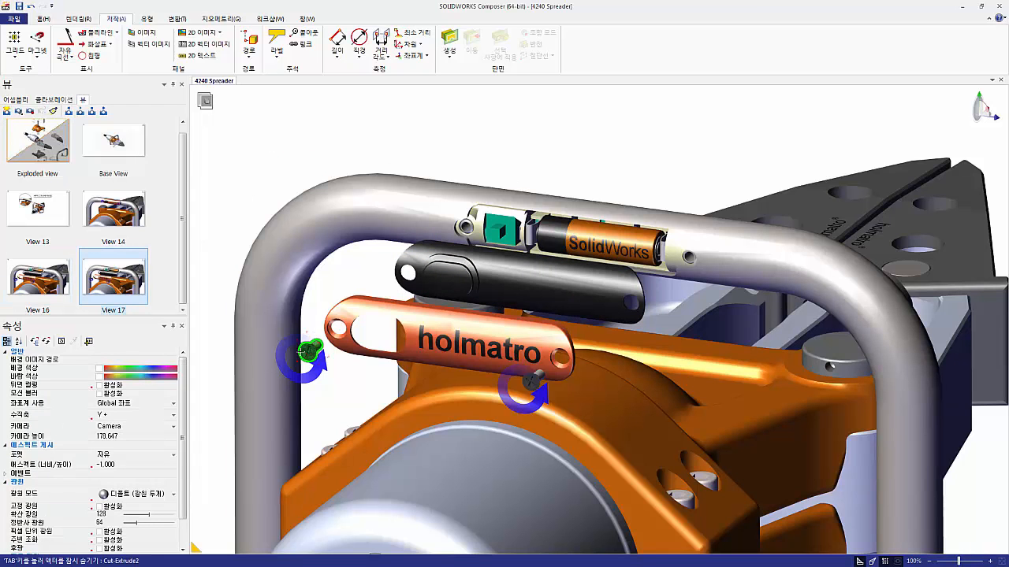
Hide the blue circular arrows of both screws.
click(317, 362)
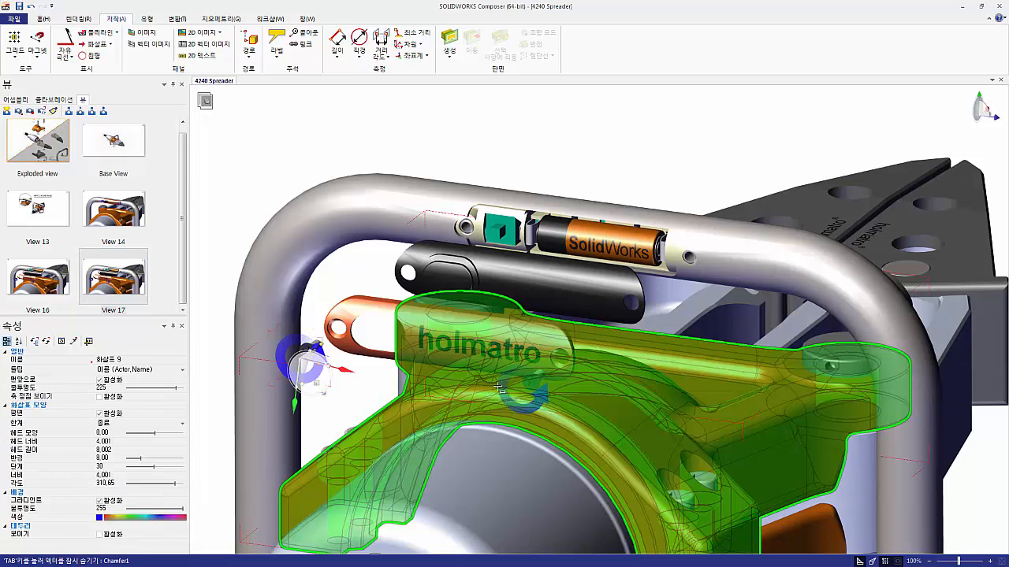
right_click(514, 375)
click(534, 361)
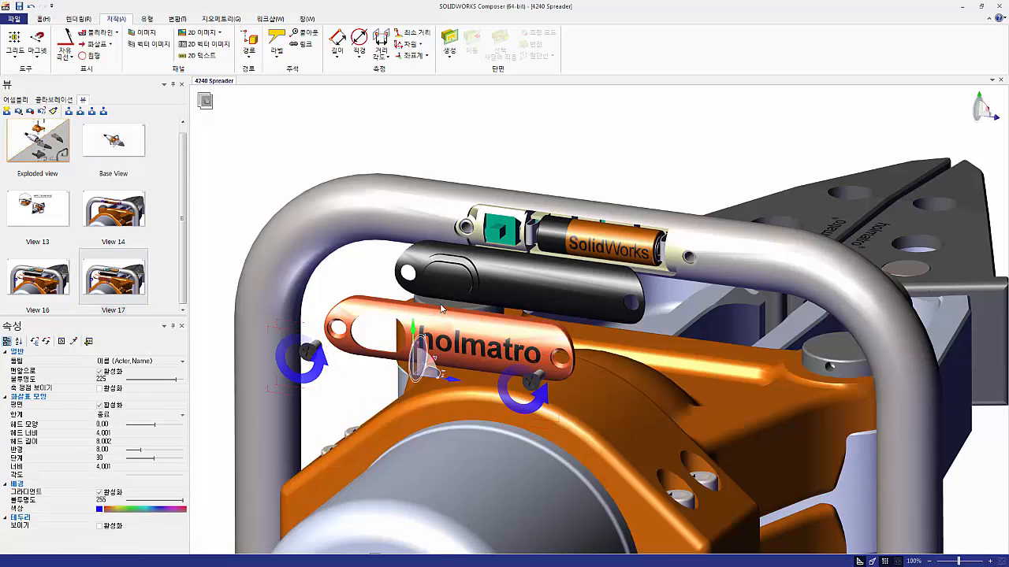
click(379, 255)
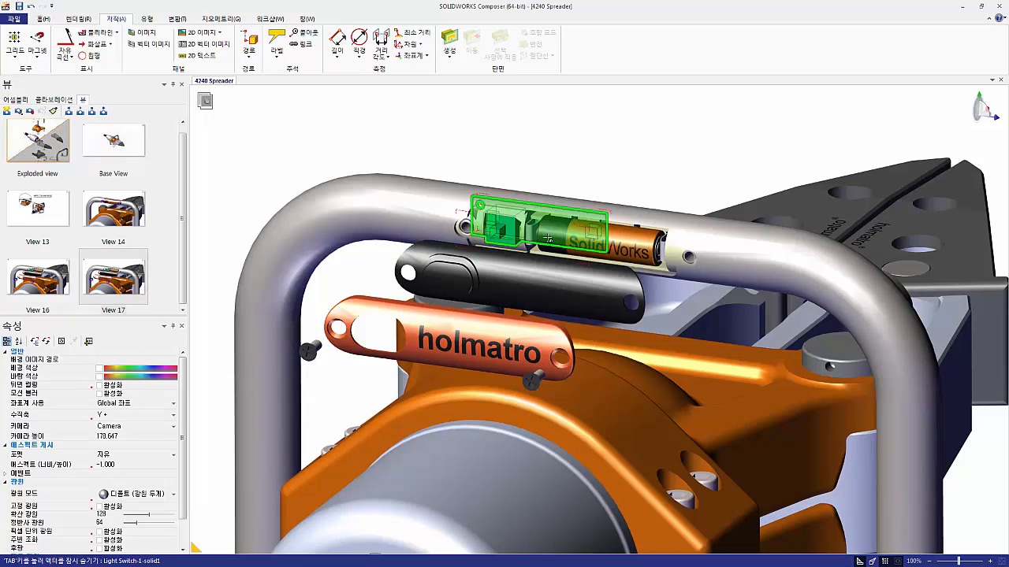
Move the SolidWorks battery out of its compartment and raise it above the handle.
click(612, 228)
drag(611, 228, 582, 247)
drag(564, 212, 564, 126)
click(695, 150)
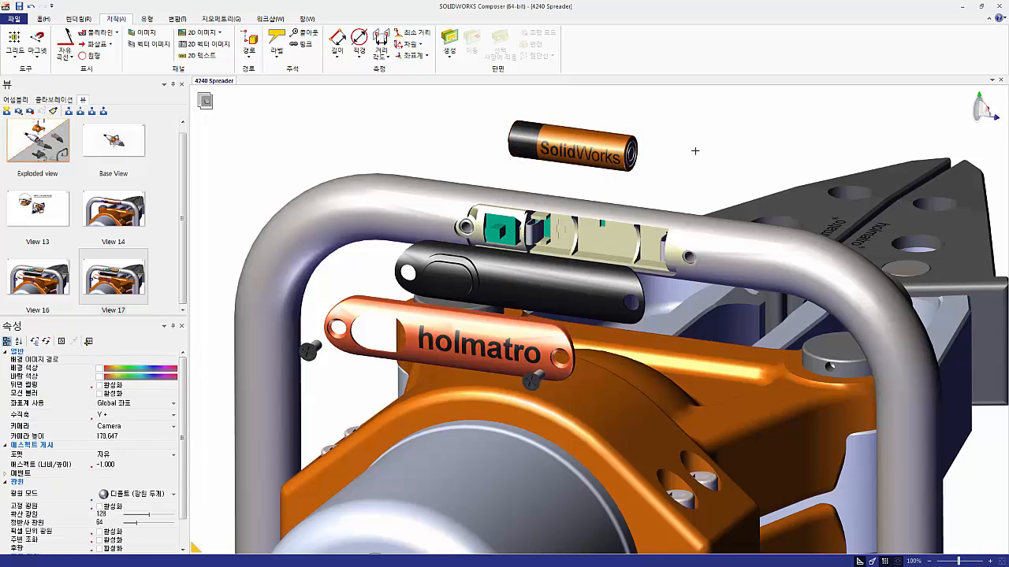
Create non-associative paths from neutral (중성으로부터 비관련 경로 생성) for the two removed screws.
click(308, 352)
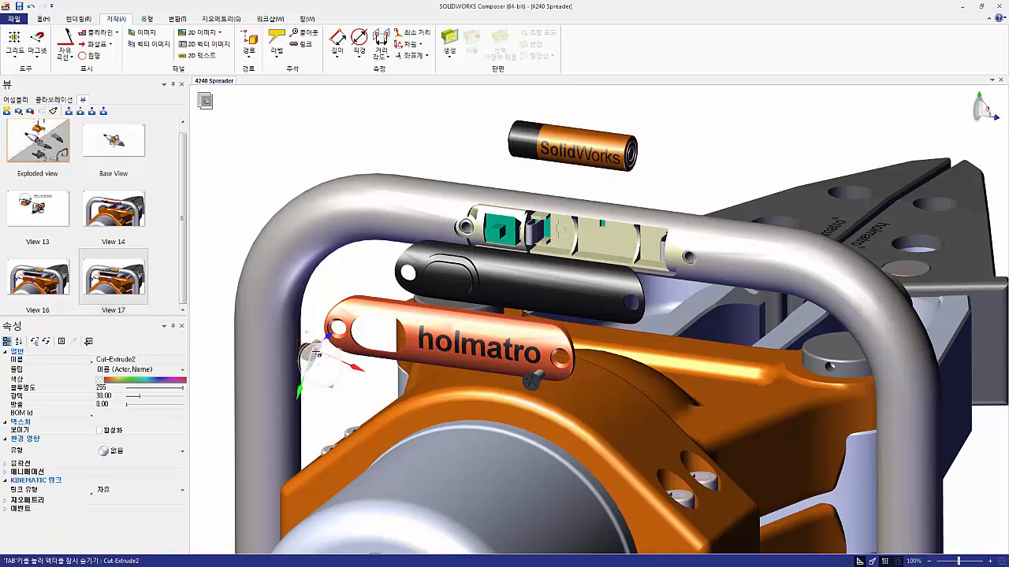
ctrl+click(531, 383)
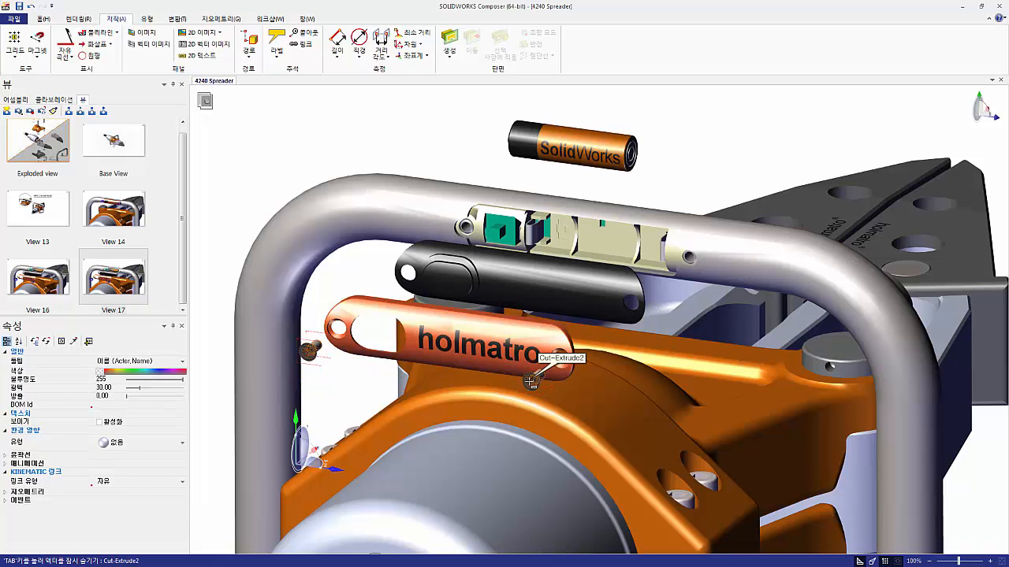
click(249, 47)
click(272, 103)
click(249, 48)
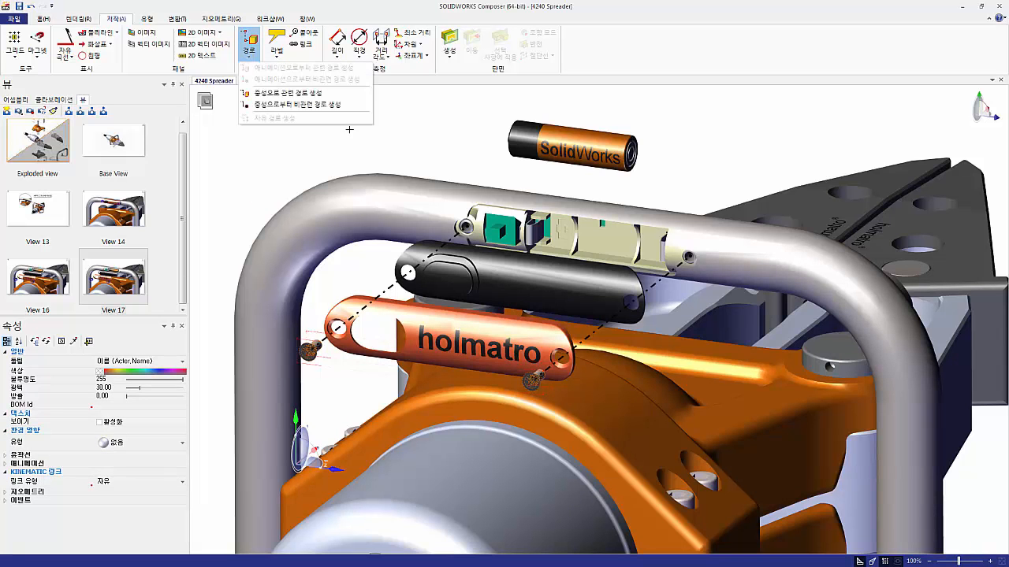
click(388, 130)
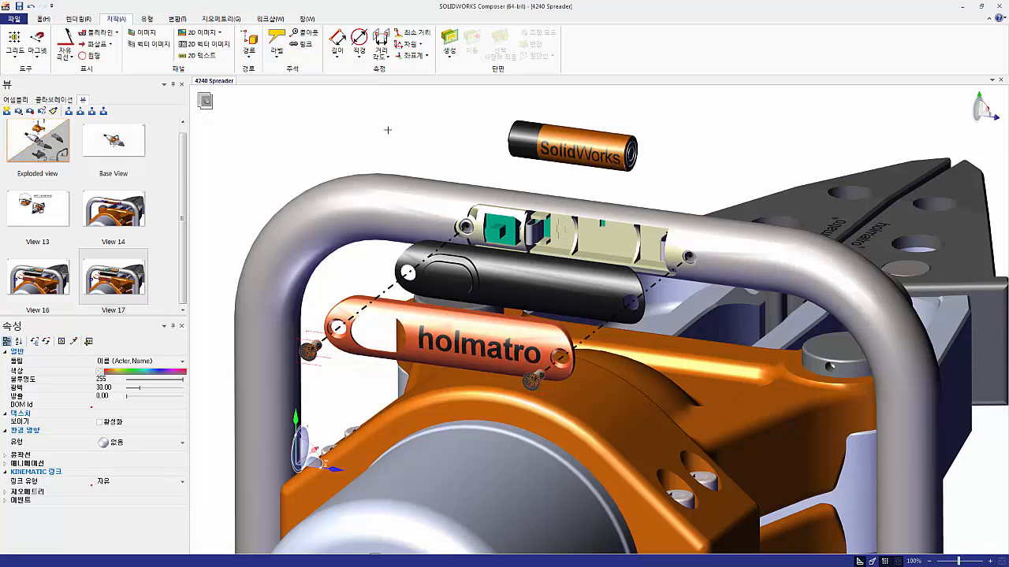
click(388, 130)
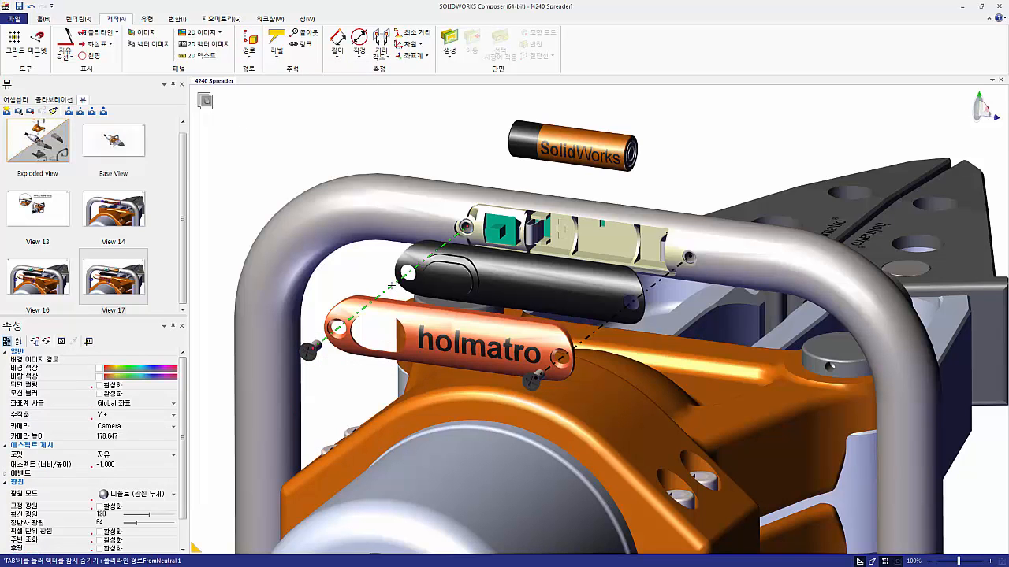
Set the line colour of both screw path lines to turquoise and their line type to dotted.
click(392, 285)
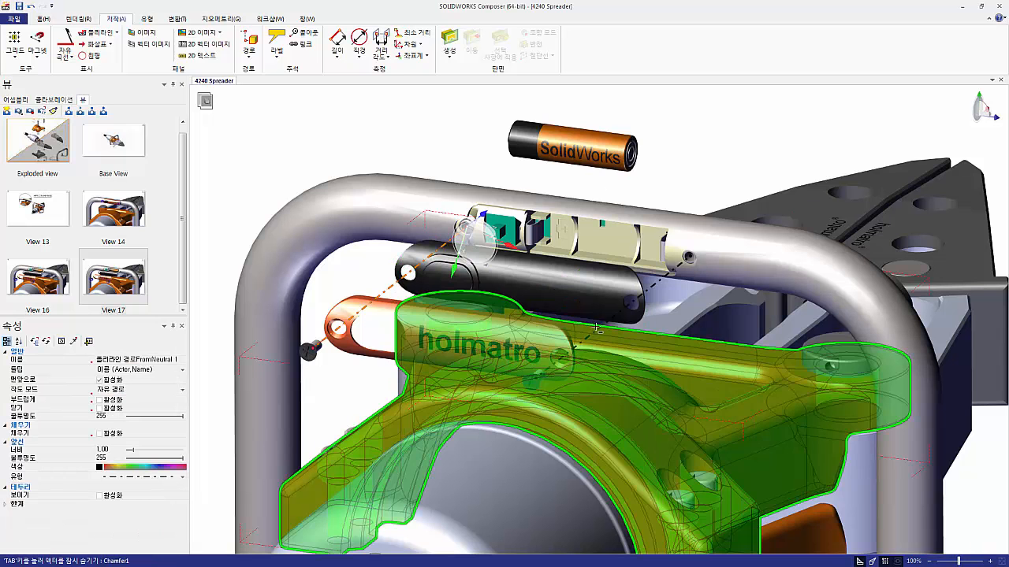
ctrl+click(600, 329)
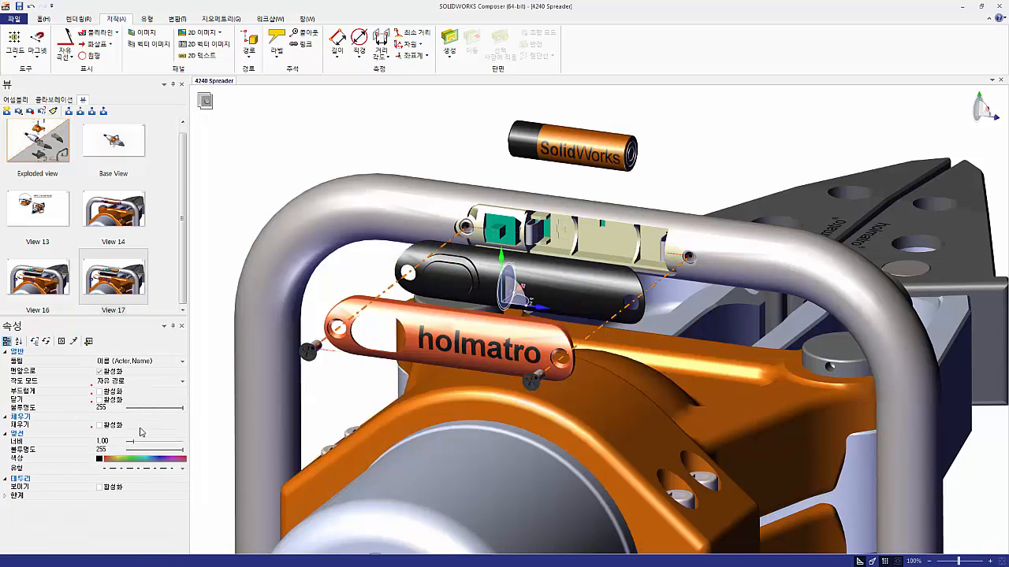
click(143, 458)
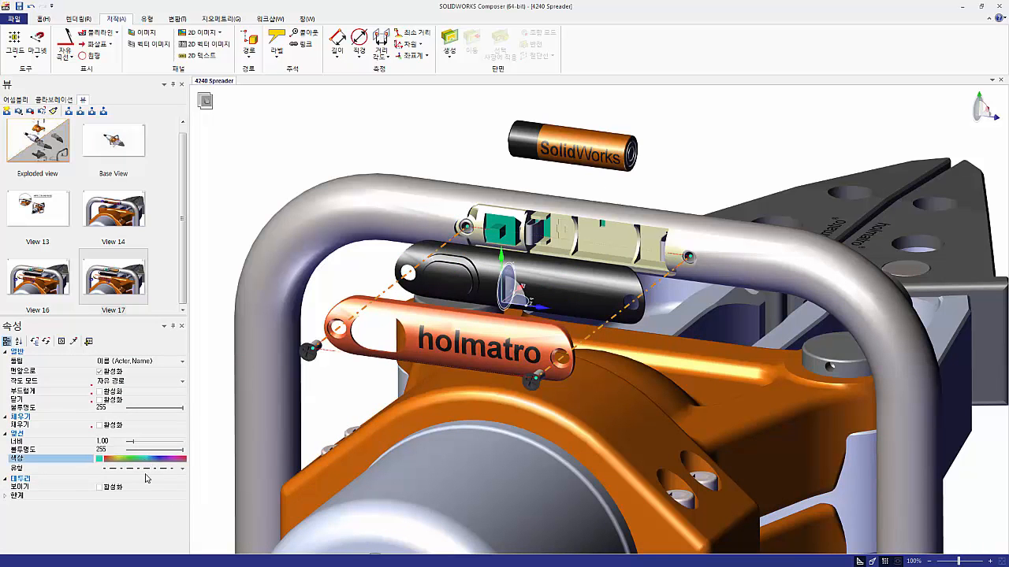
click(149, 469)
click(134, 517)
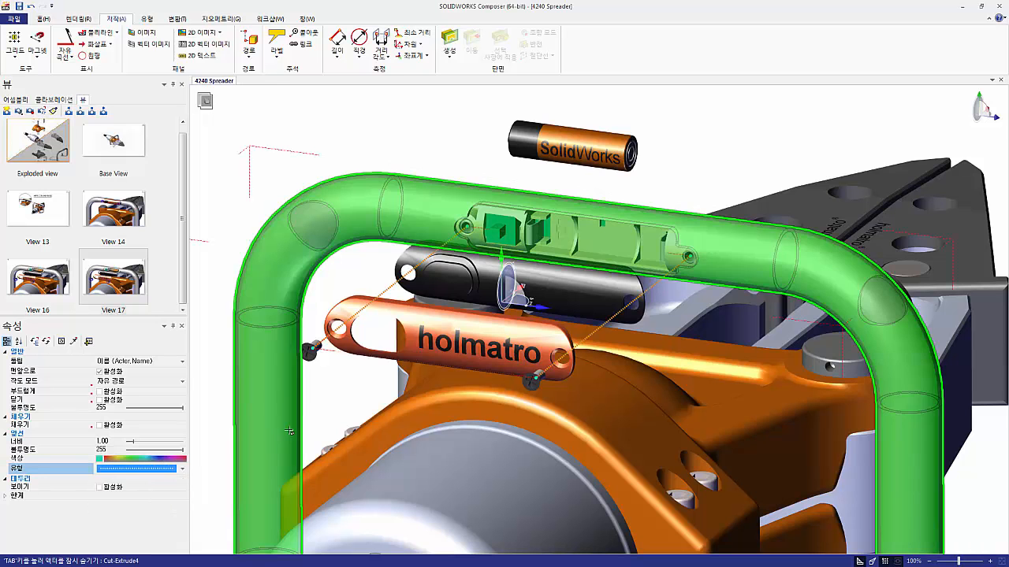
click(321, 386)
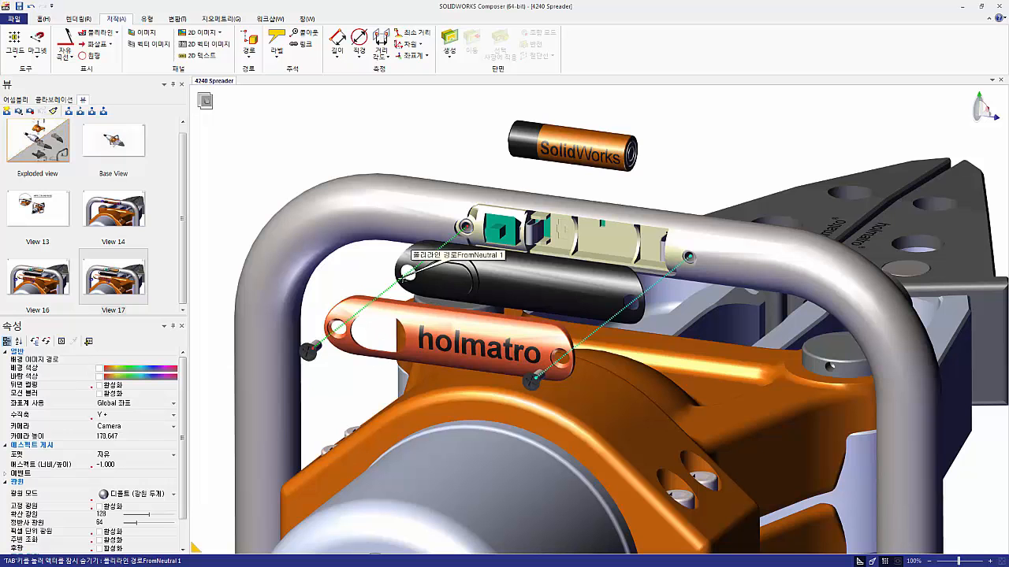
Turn off the stay-on-top option (맨앞으로) for both screw path lines.
click(408, 272)
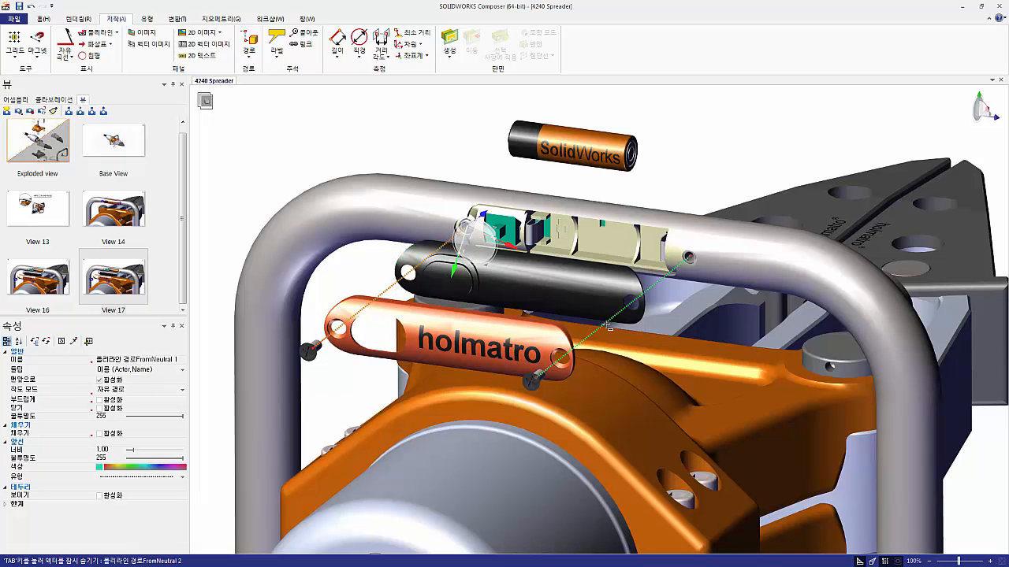
ctrl+click(608, 325)
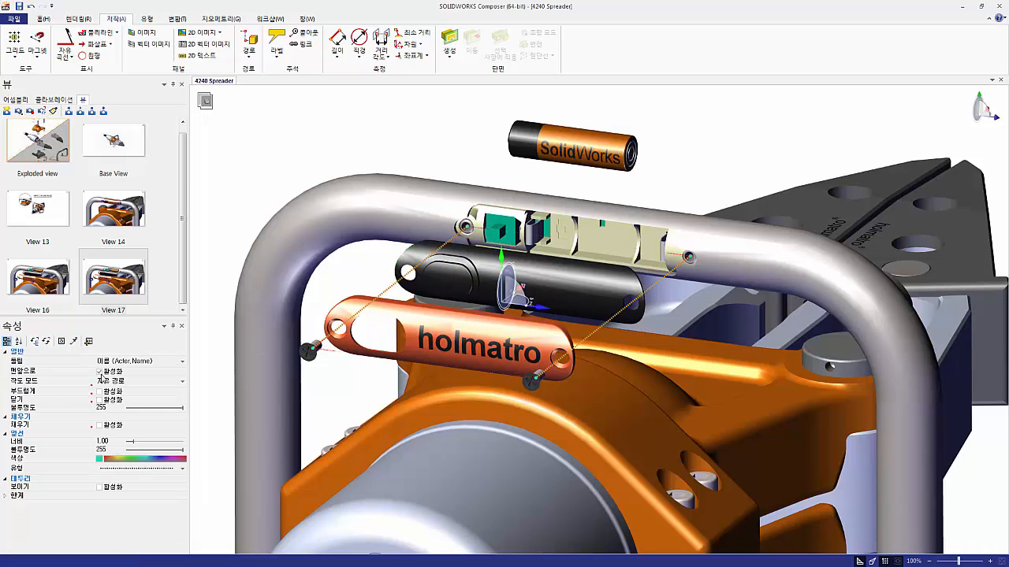
click(99, 372)
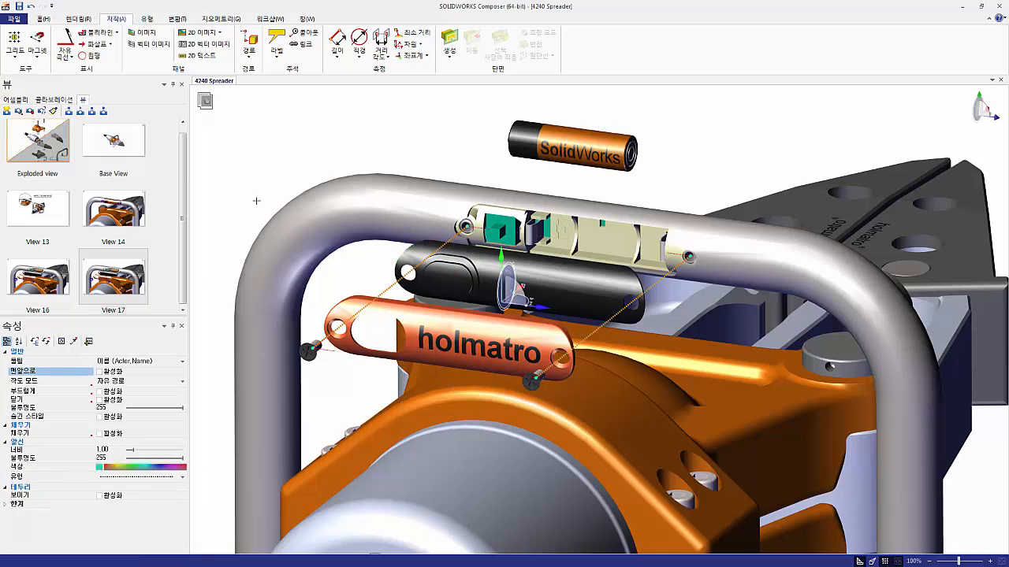
click(297, 154)
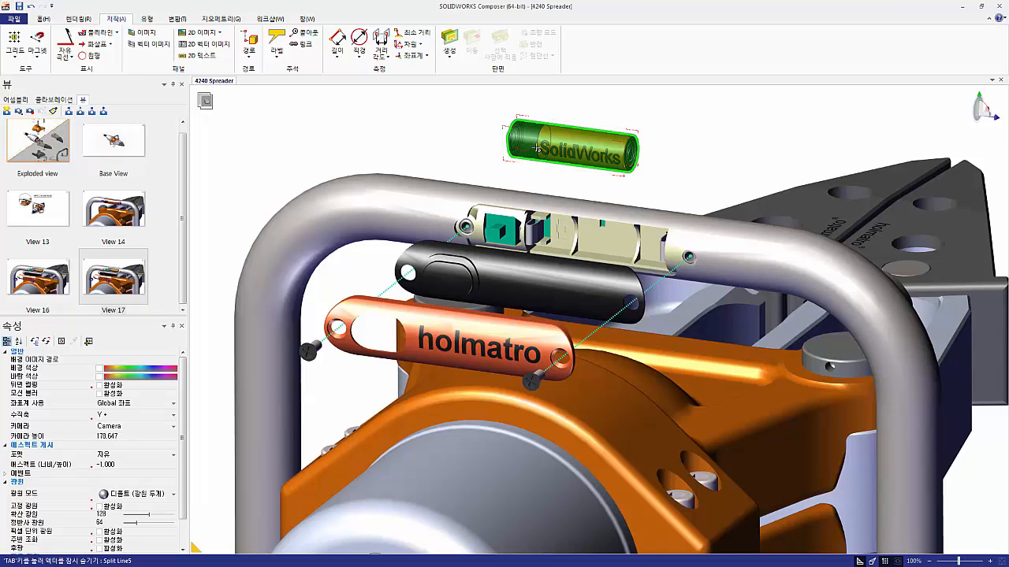
Create an associative path from neutral (중성으로 관련 경로 생성) for the raised battery.
click(569, 146)
click(252, 59)
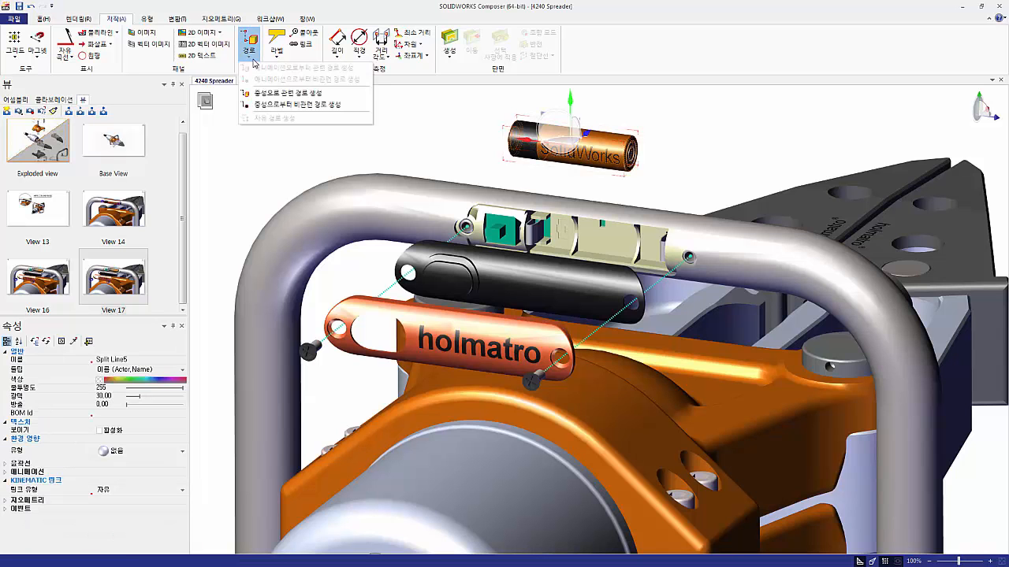
click(266, 95)
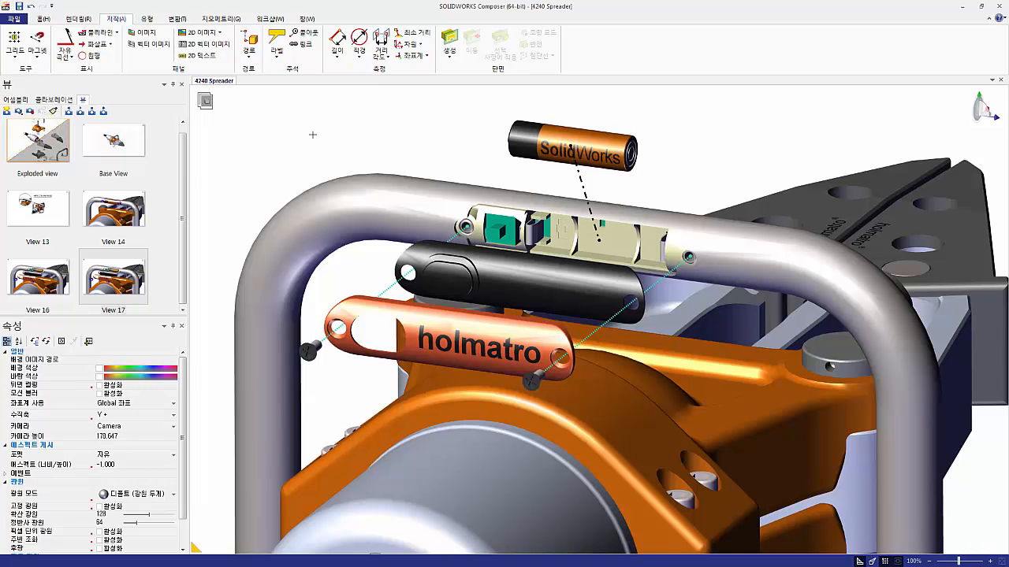
Set the construction mode (작도 모드) of the battery's path line to WCS 기반.
click(580, 179)
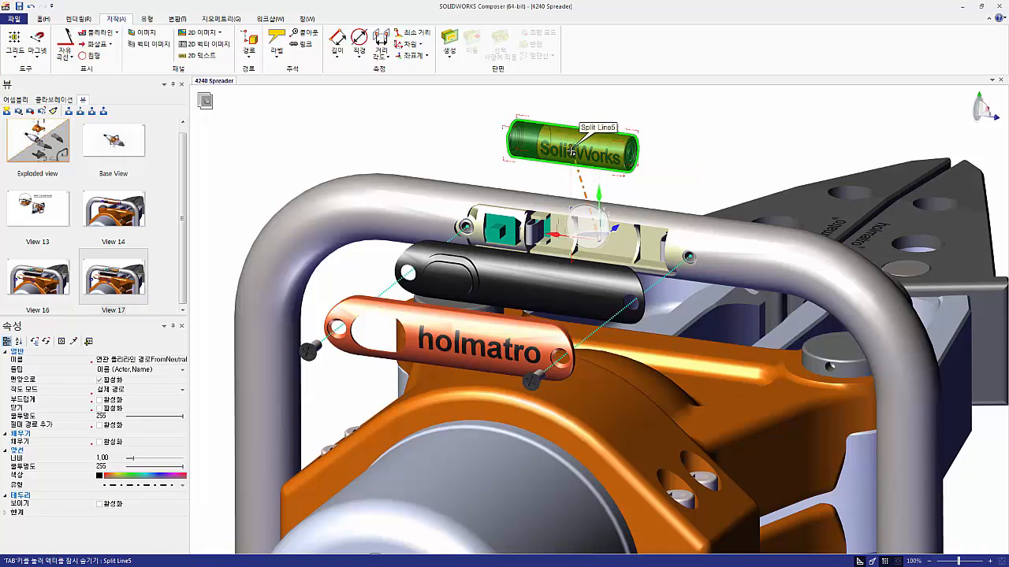
click(182, 390)
click(118, 407)
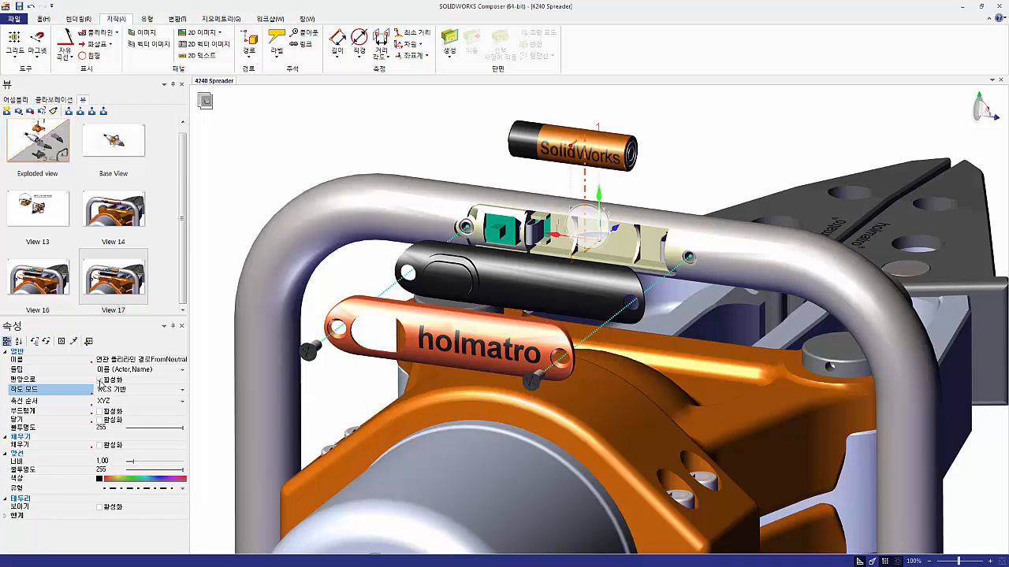
Turn off the stay-on-top option (맨앞으로) for the battery's path line and copy the screw path line's style onto it.
click(101, 380)
click(370, 122)
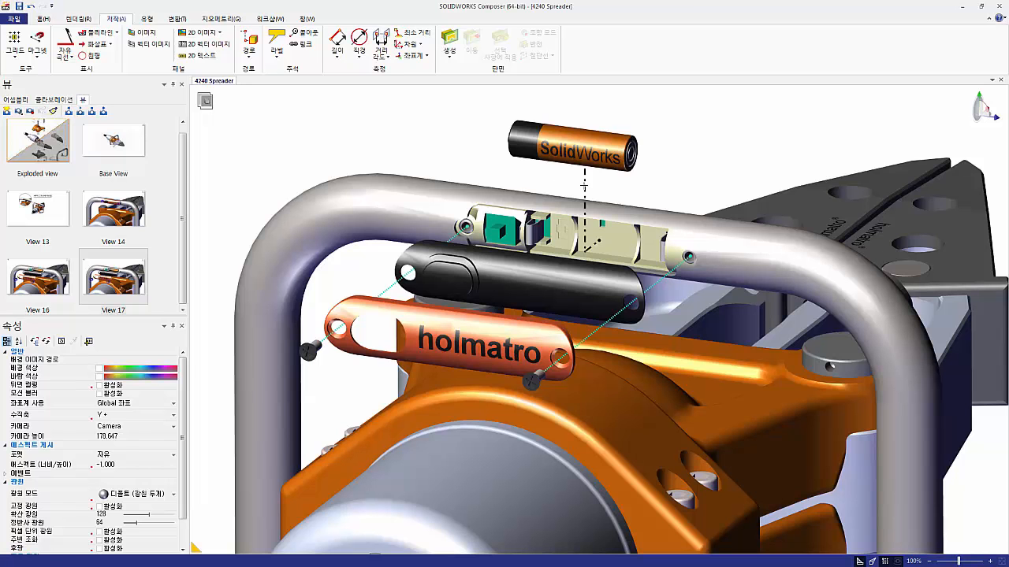
click(584, 186)
click(74, 341)
click(389, 288)
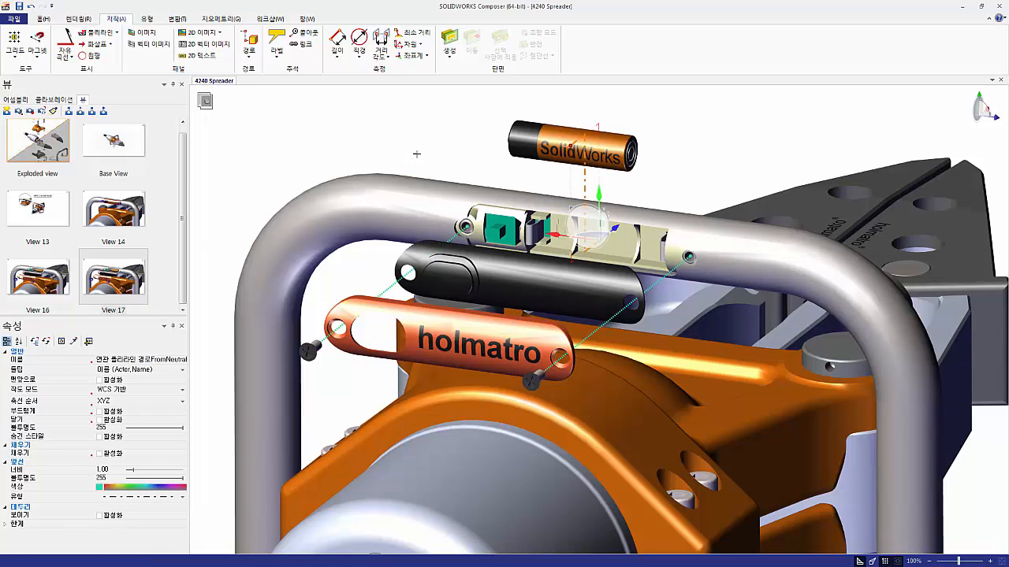
click(417, 154)
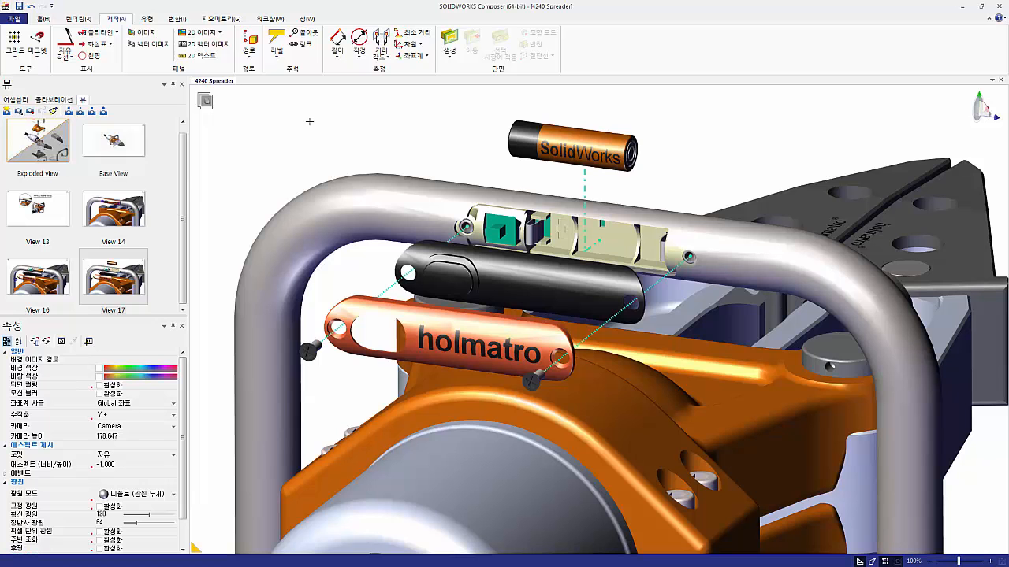
Rename the views View 14, View 16 and View 17 as B1, B2 and B3.
click(135, 229)
click(138, 230)
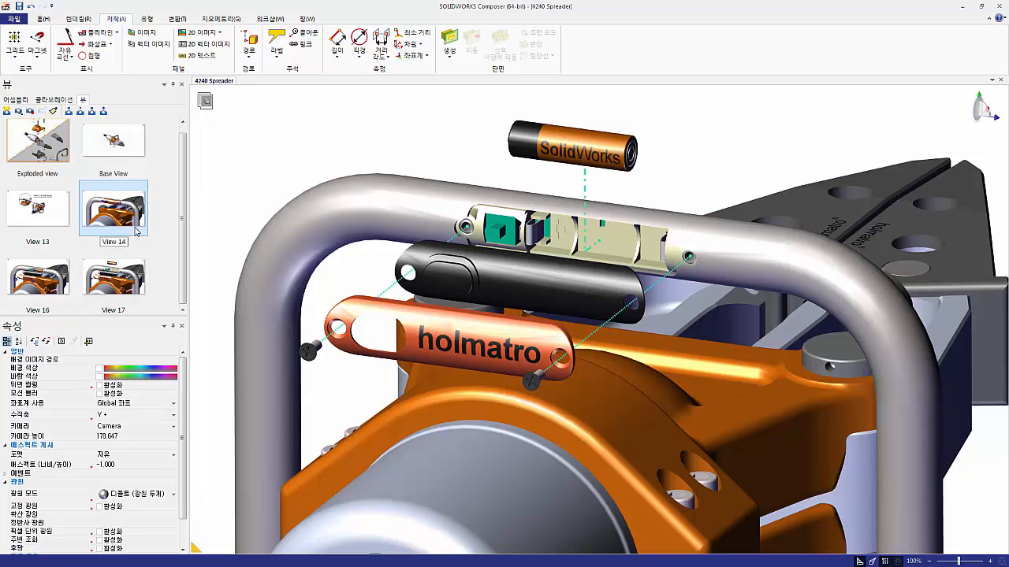
double_click(135, 231)
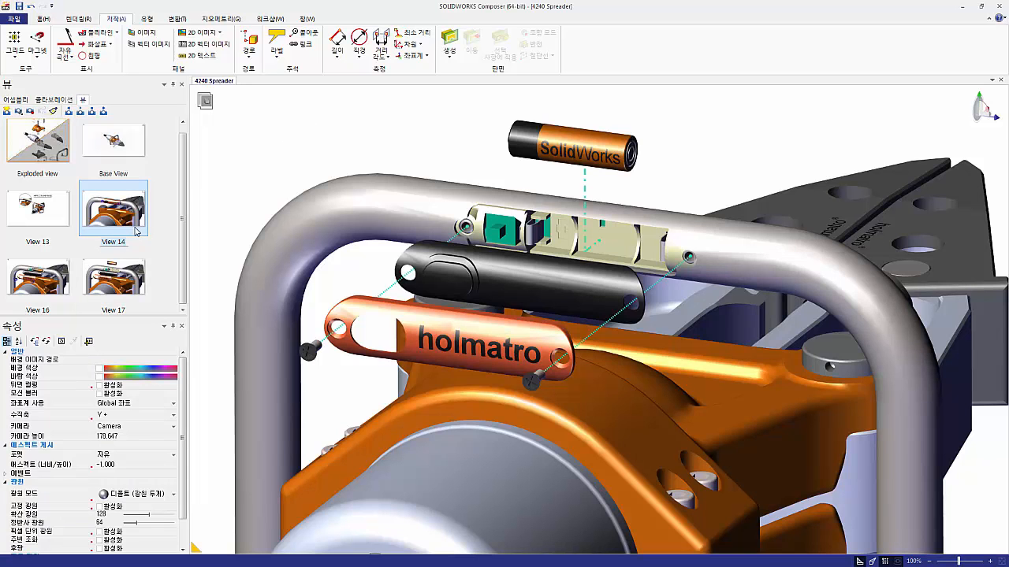
key(F2)
key(BackSpace)
text(B1)
click(67, 282)
key(F2)
text(B2)
click(109, 284)
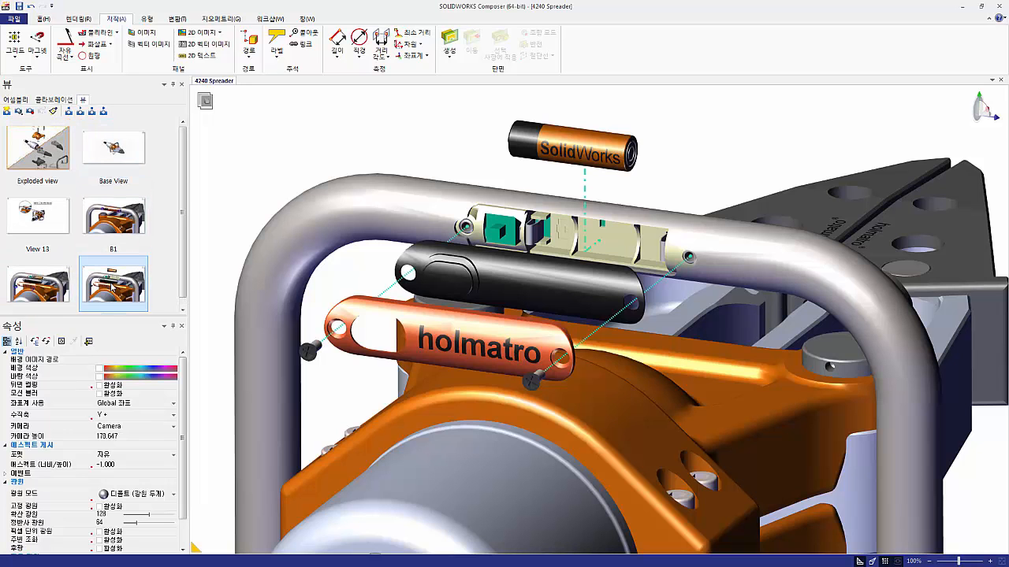
key(F2)
text(B3)
key(Return)
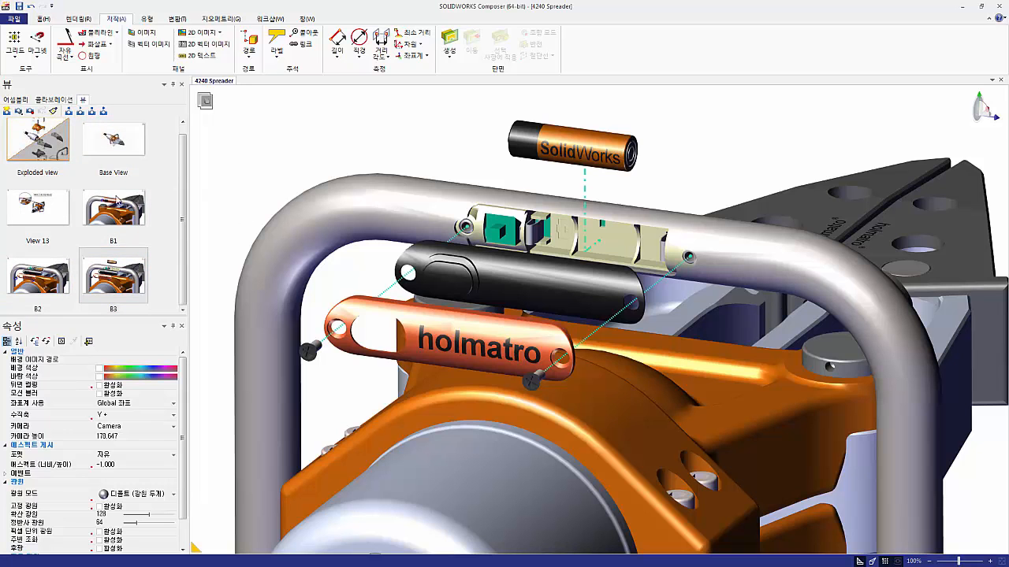
Play the views one by one and return to Base View.
click(113, 153)
scroll(94, 143, up, 1)
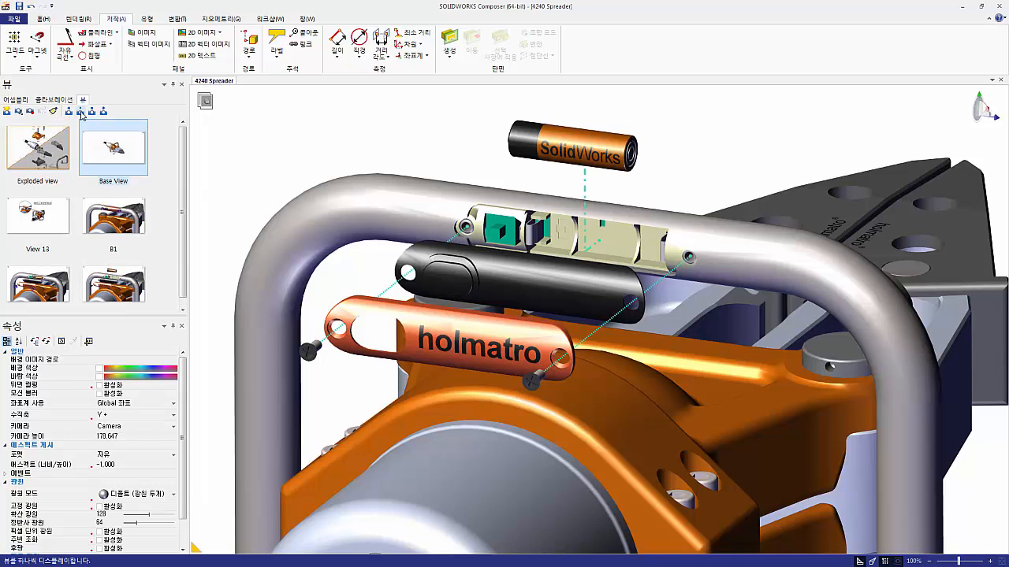
click(81, 112)
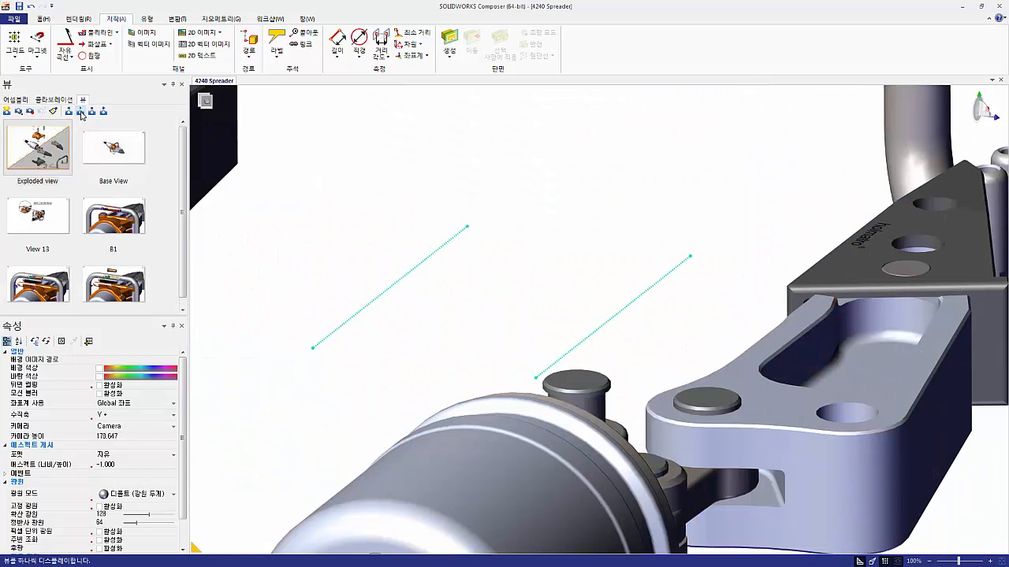
click(111, 147)
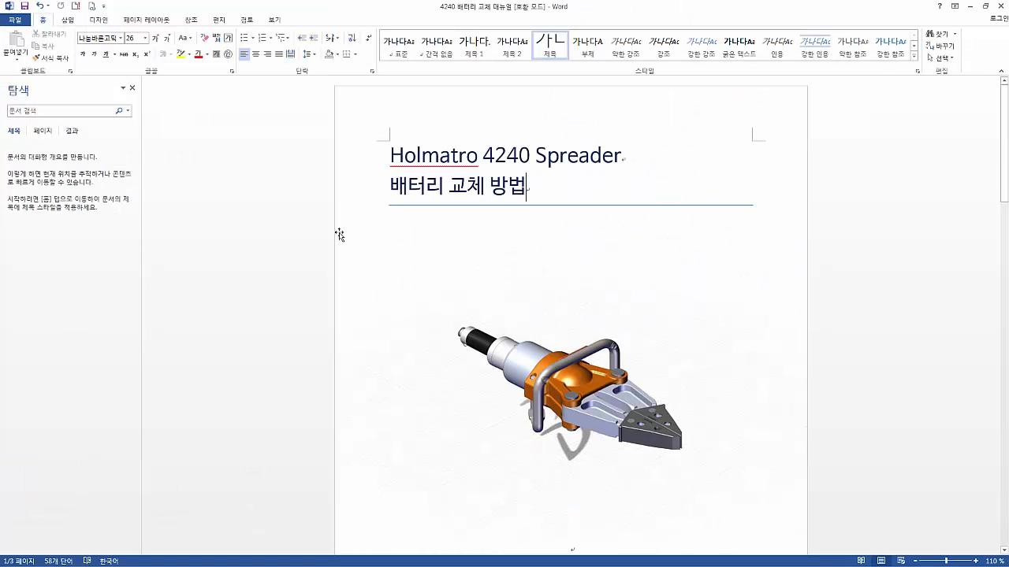
Switch to the Word battery replacement manual and review its cover, exploded view and three replacement instructions.
click(451, 157)
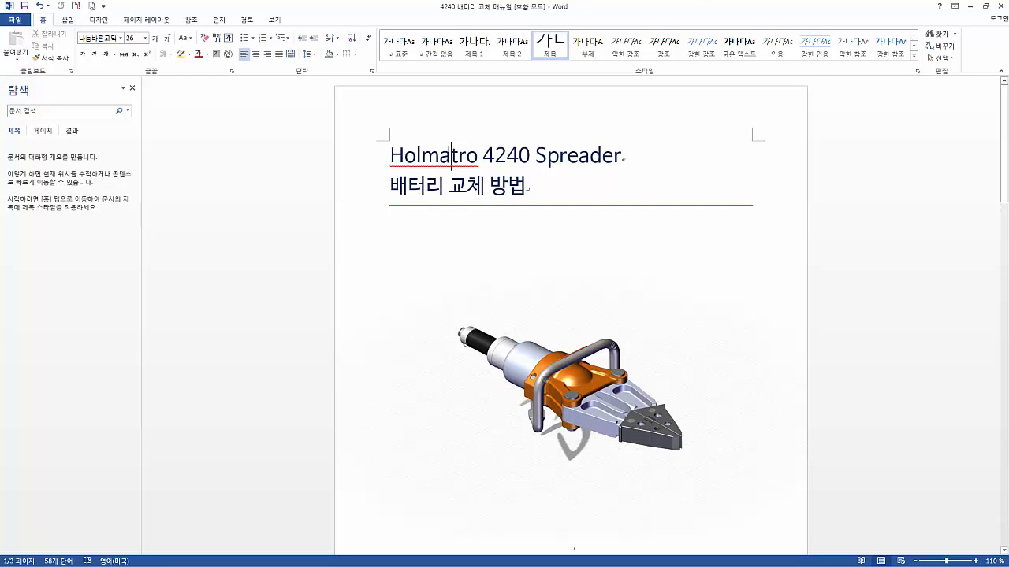
scroll(457, 165, down, 12)
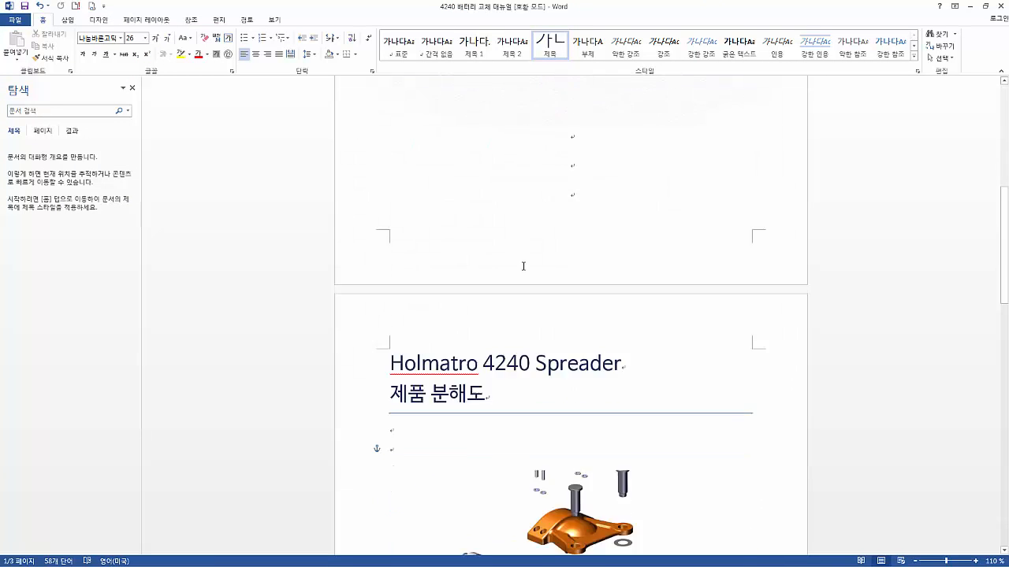
scroll(523, 266, down, 10)
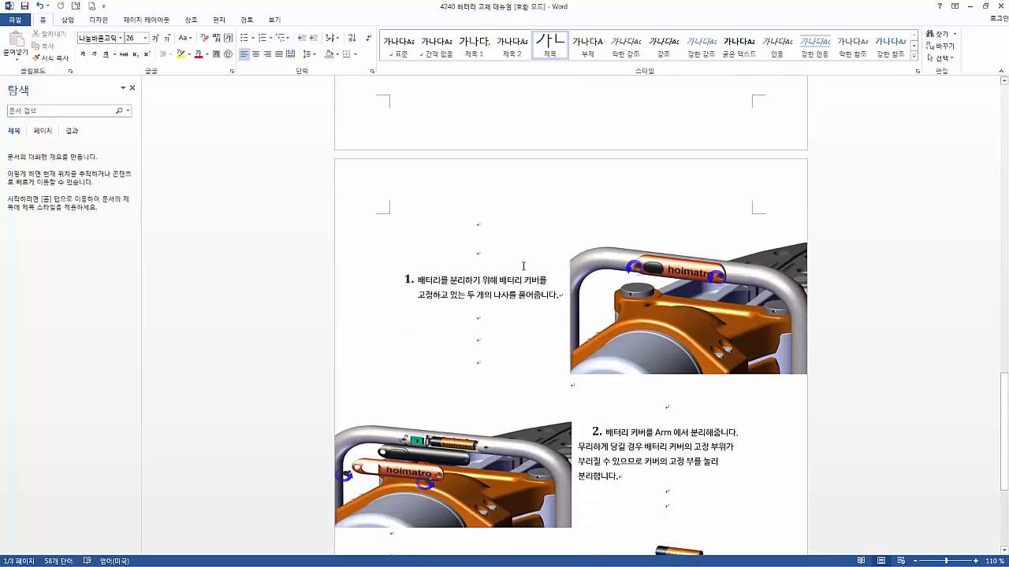
scroll(522, 267, down, 2)
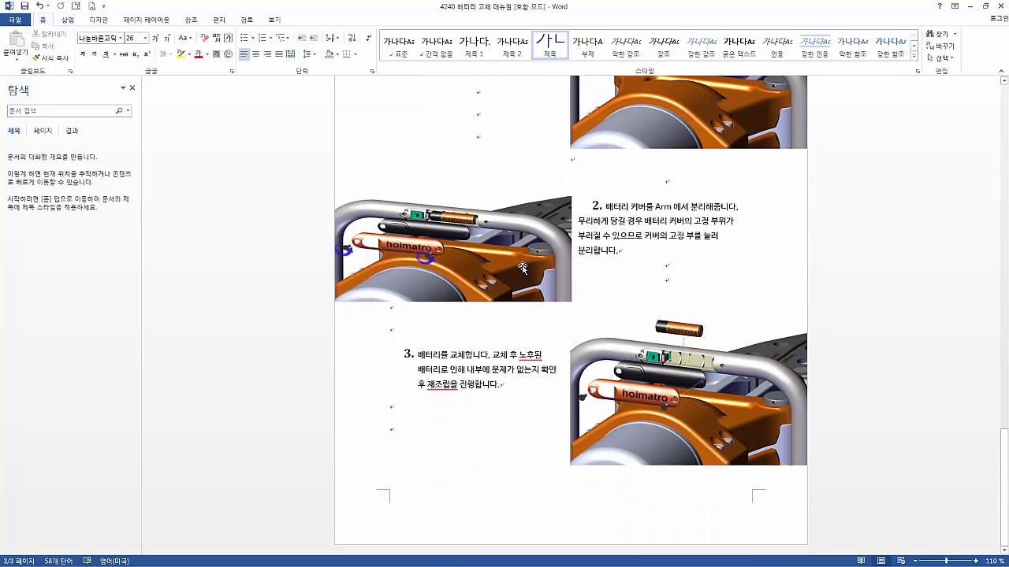
scroll(522, 268, up, 20)
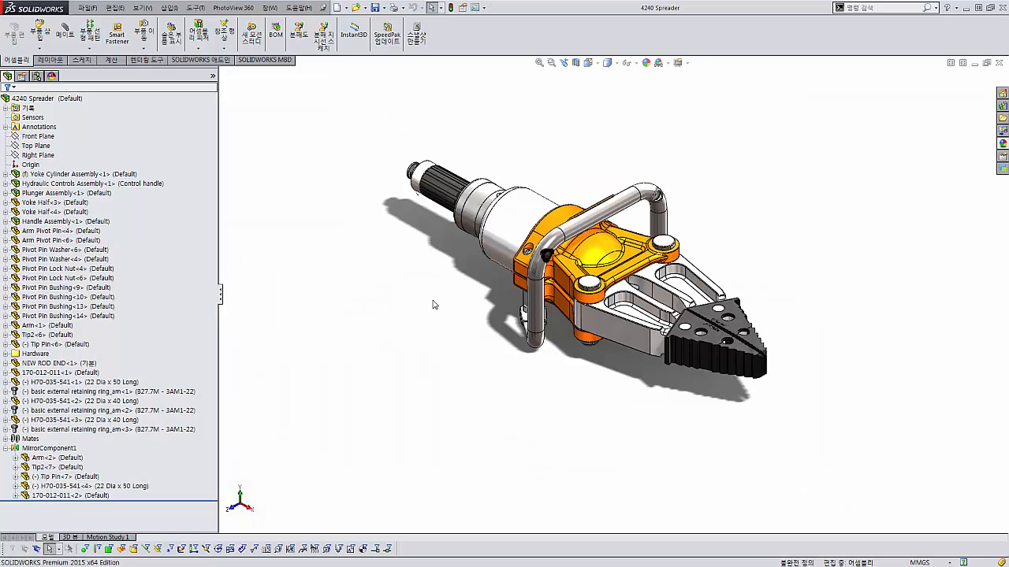
Switch to the 4240 Spreader assembly in SOLIDWORKS and inspect the serrated tip part.
click(699, 341)
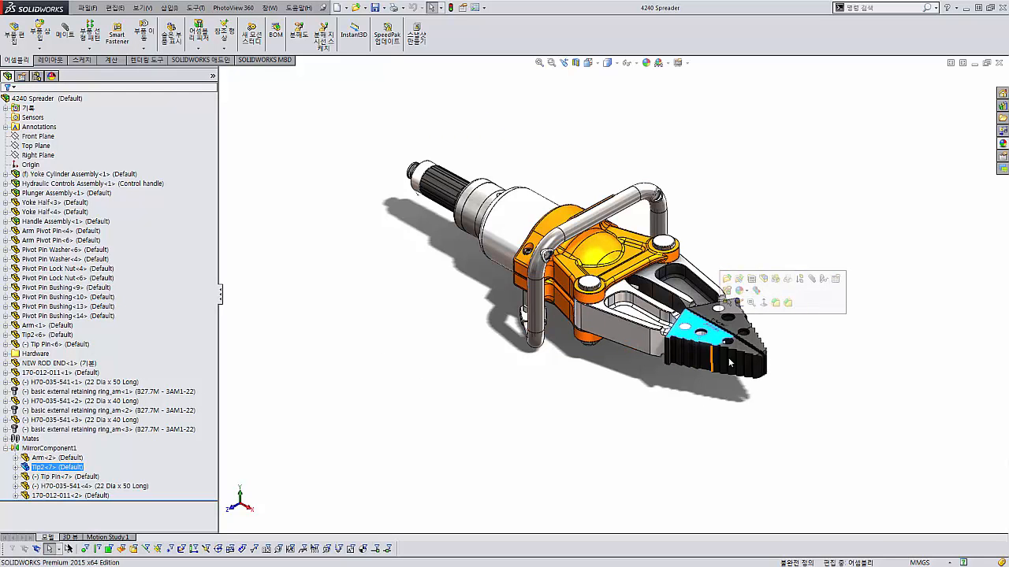
click(669, 380)
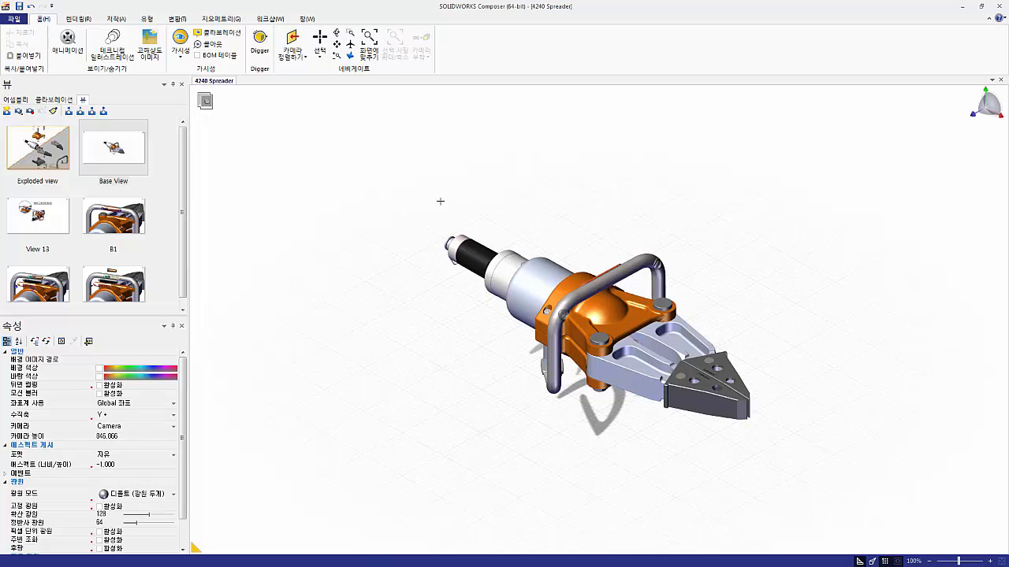
In SOLIDWORKS Composer, update the document from the file 4240 Spreader_SOLIDWORKS.
click(14, 18)
mouse_move(49, 82)
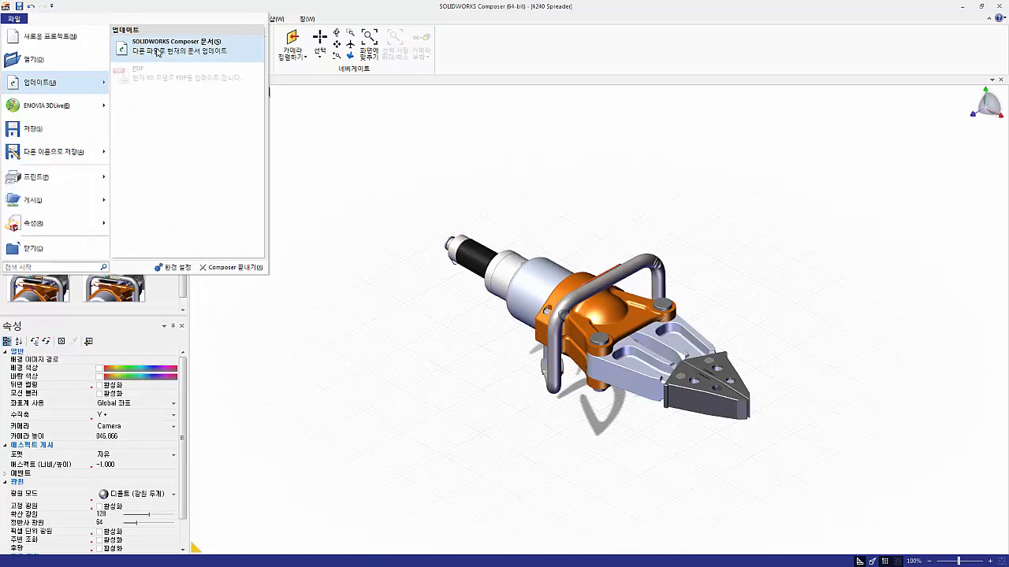
click(158, 52)
click(448, 245)
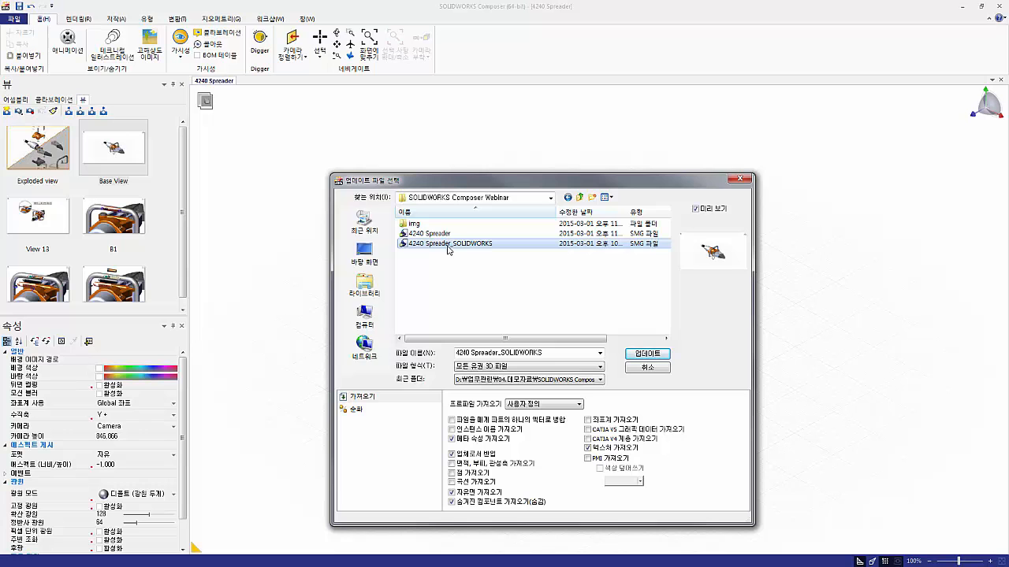
double_click(449, 244)
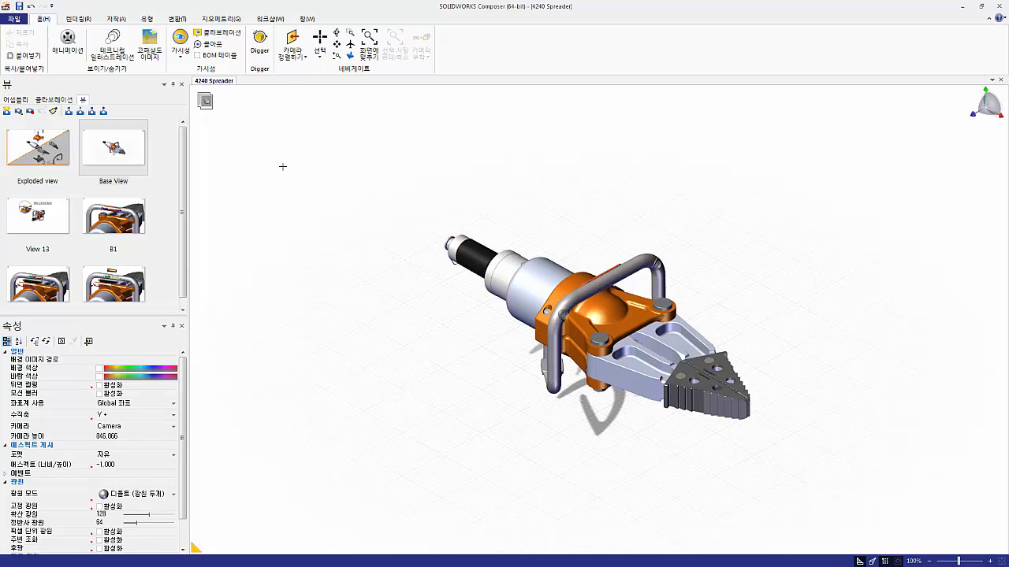
Export the views as high-resolution JPEG images with the High Resolution Image workshop (고해상도 이미지).
click(158, 53)
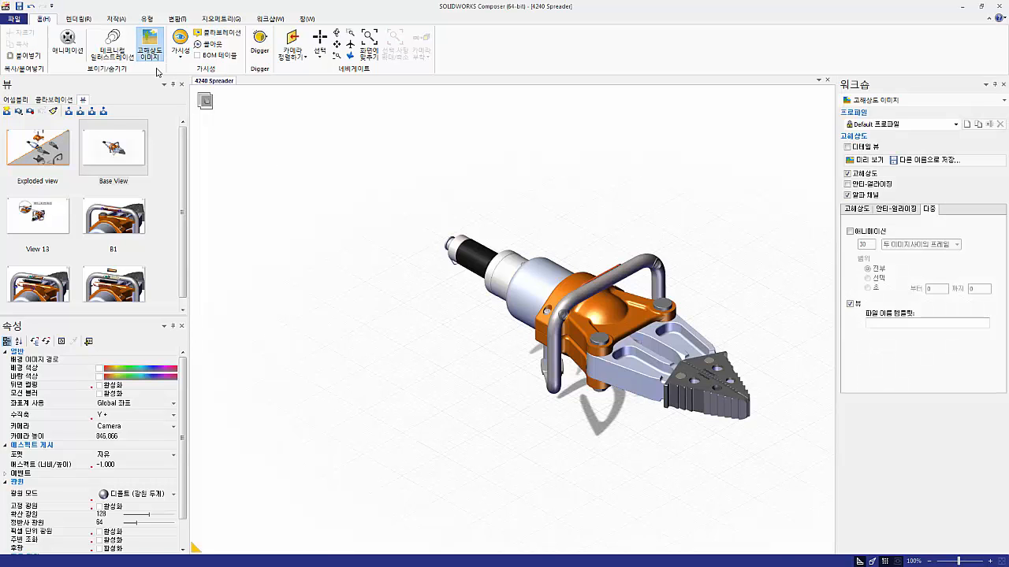
click(925, 161)
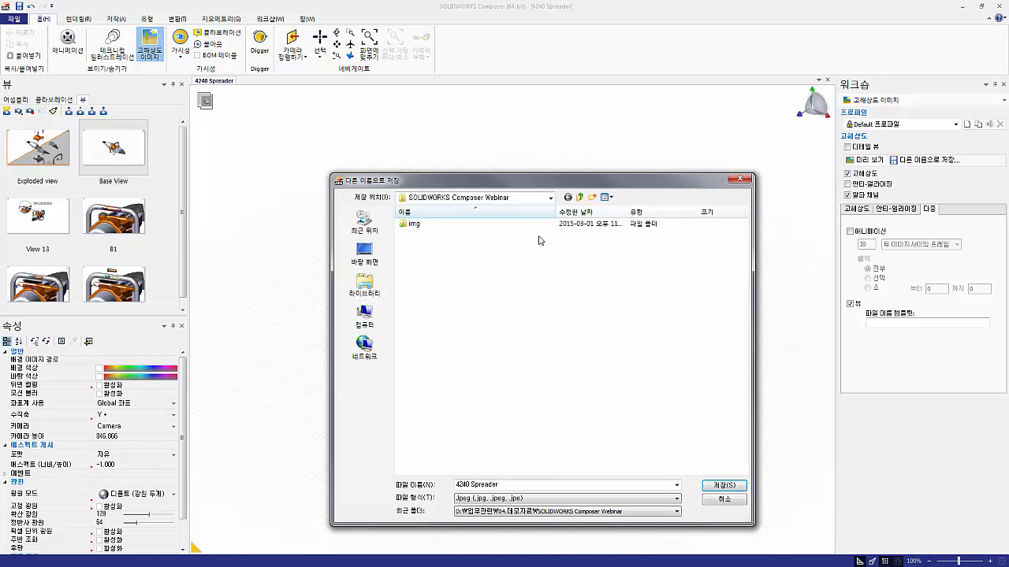
key(Return)
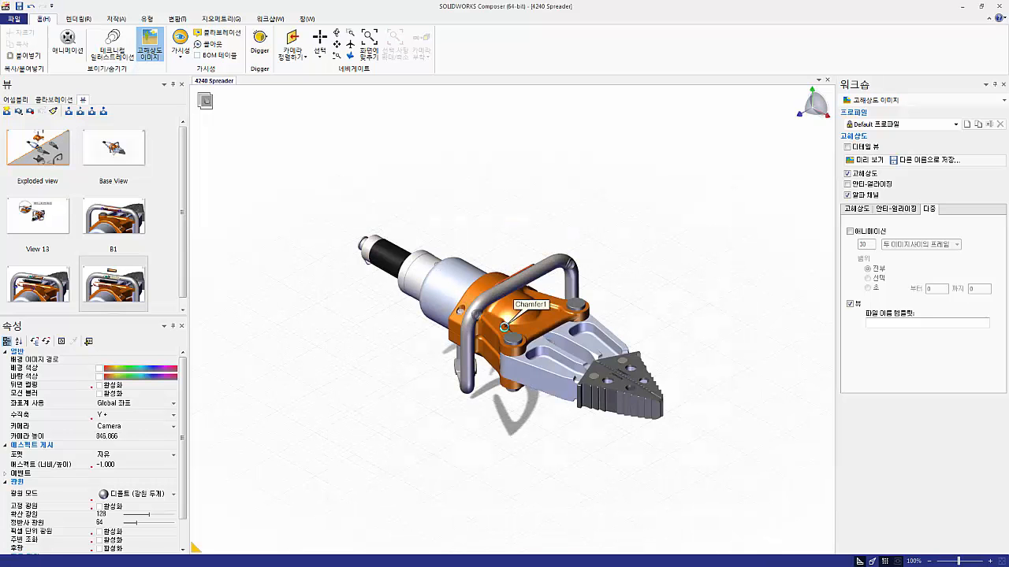
Switch to the Word manual and refresh its images from the newly exported view images.
key(alt+Tab)
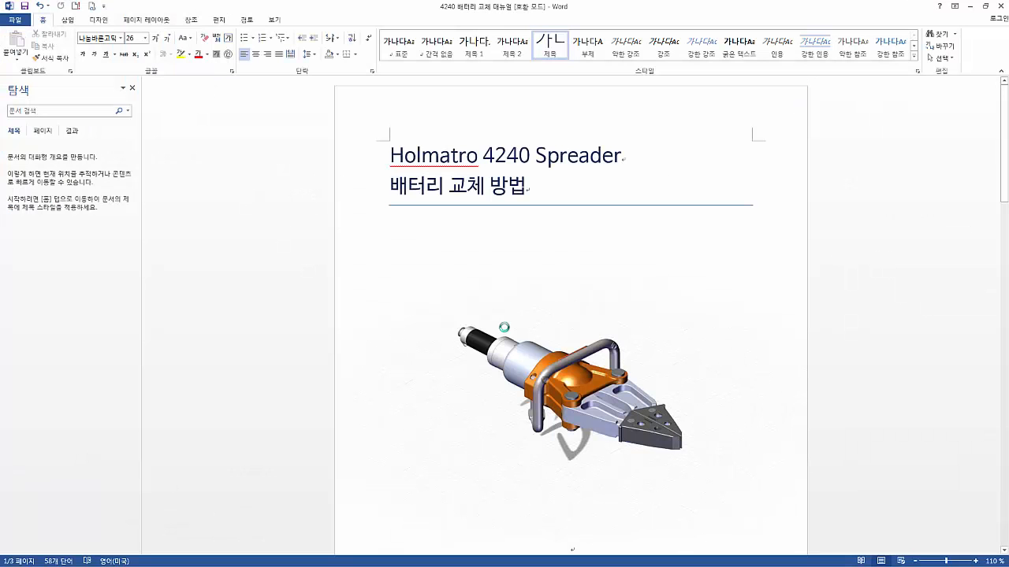
click(574, 202)
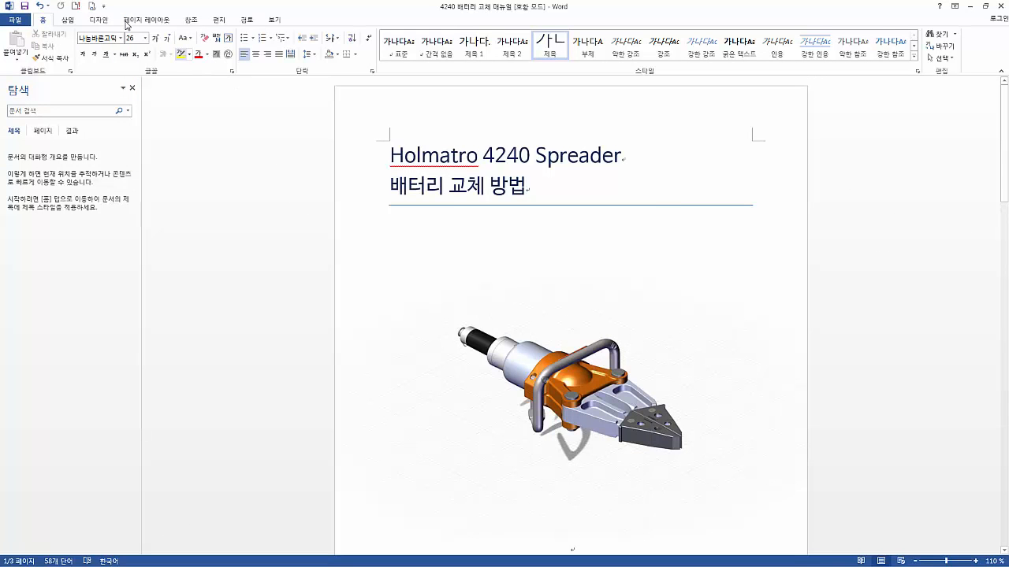
click(92, 5)
shift+click(465, 211)
click(618, 180)
click(604, 394)
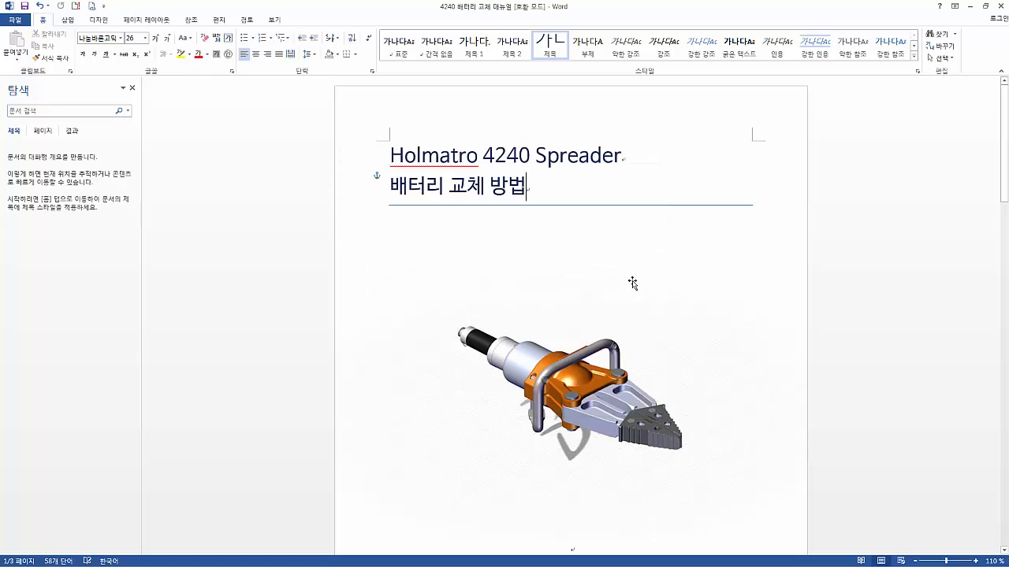
Review the refreshed images on the exploded view page and in the three battery replacement instructions.
scroll(659, 193, down, 2)
scroll(657, 193, down, 10)
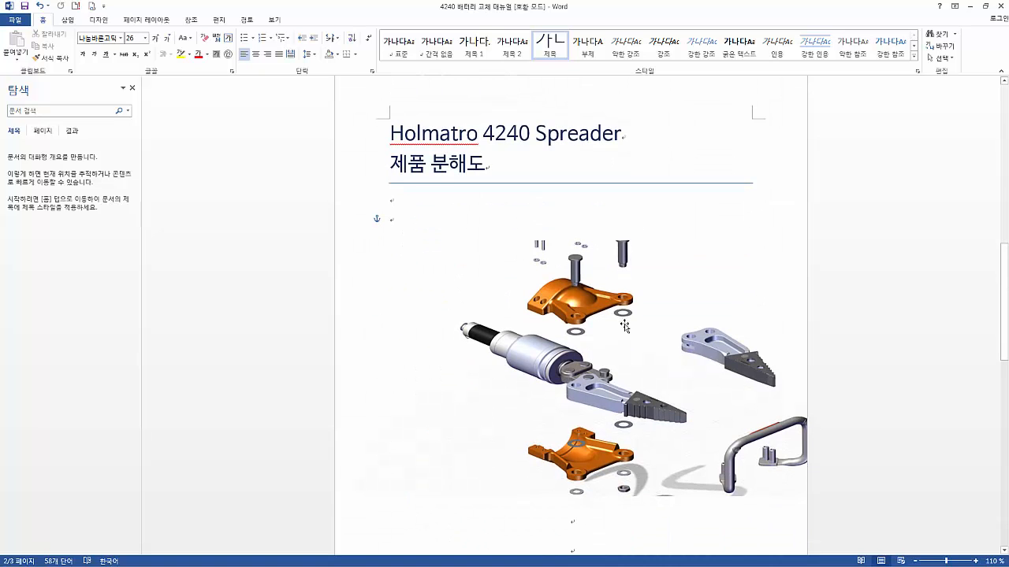
scroll(624, 326, down, 5)
scroll(624, 326, down, 2)
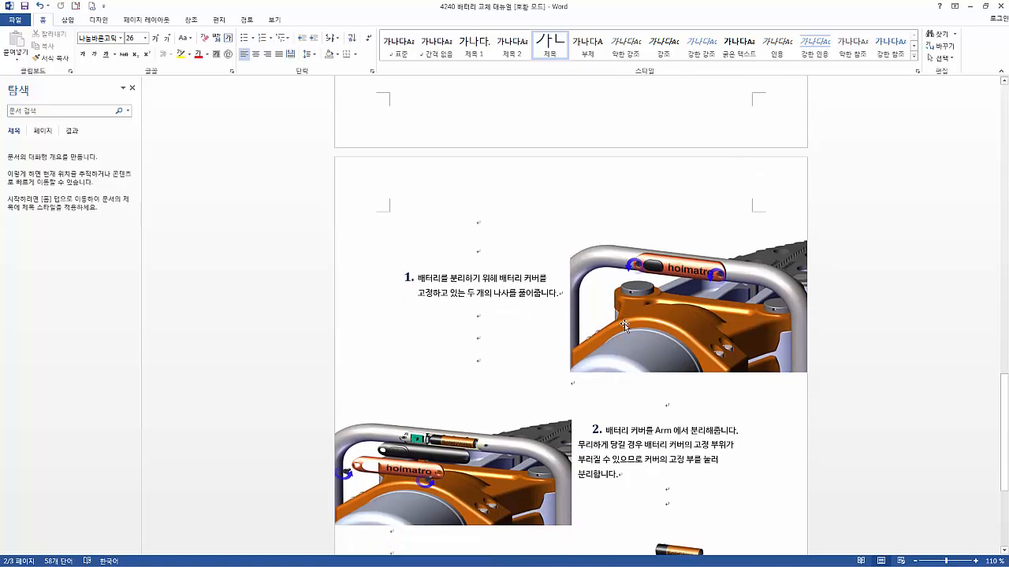
scroll(785, 284, down, 2)
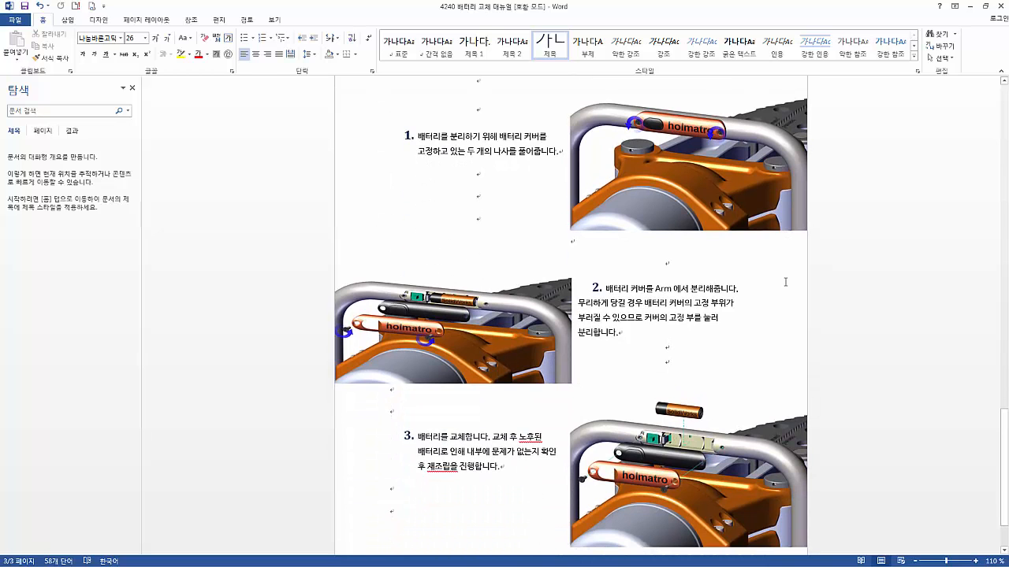
In SOLIDWORKS Composer, enable the detail view (상세 뷰) of the Technical Illustration workshop and move its circular area over the spreader's cylinder.
key(alt+Tab)
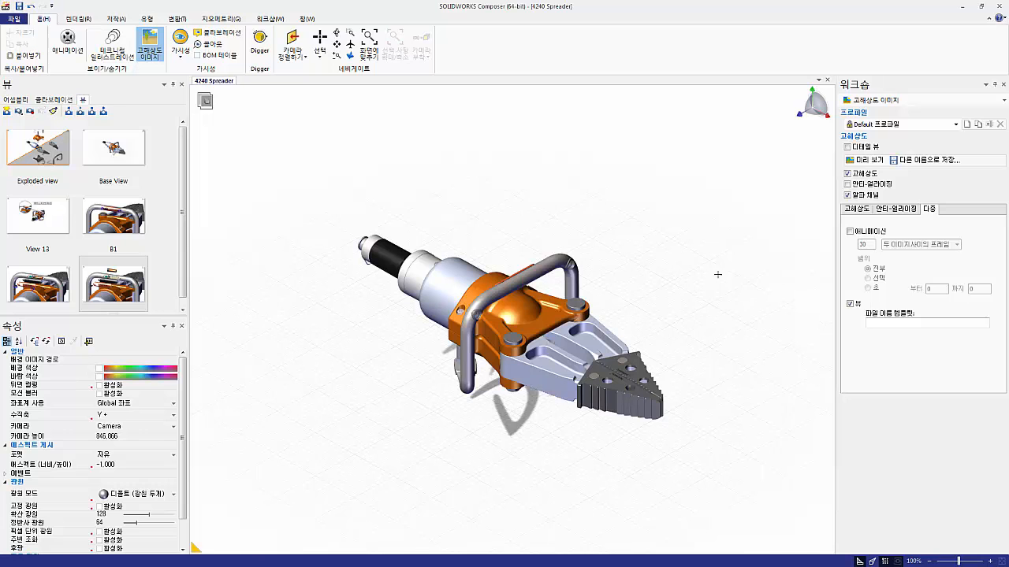
click(150, 58)
click(130, 60)
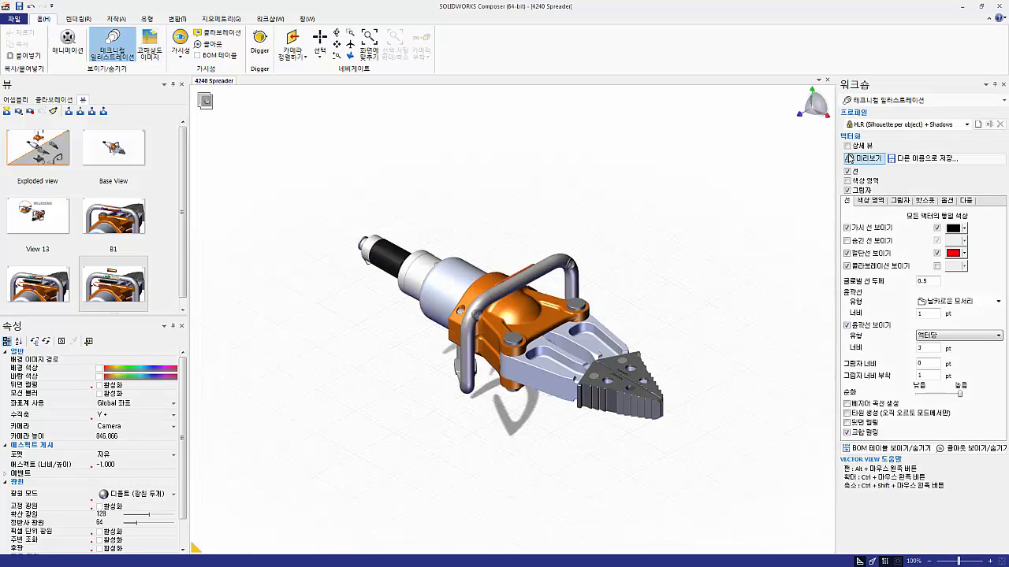
click(848, 147)
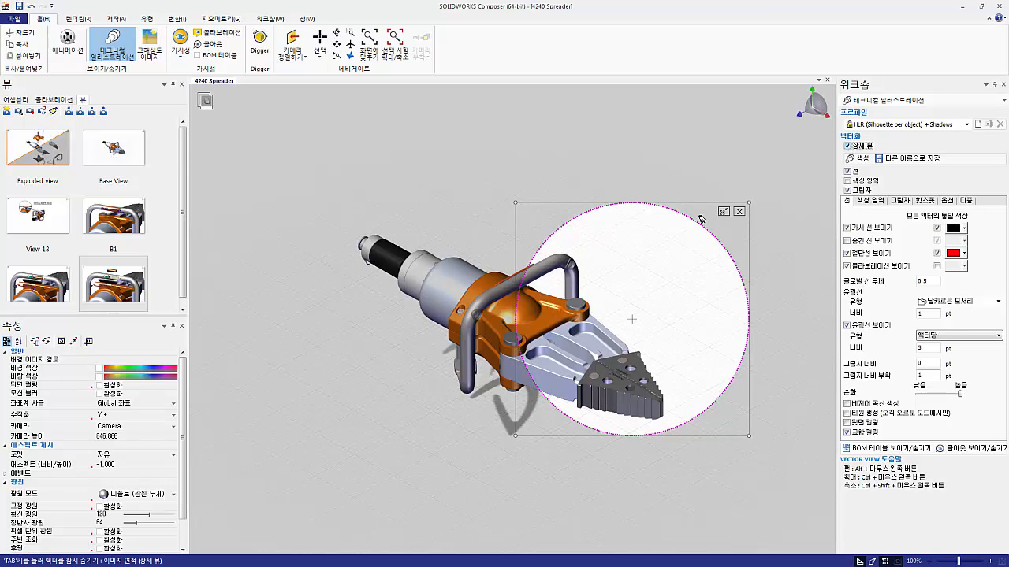
drag(712, 211, 542, 189)
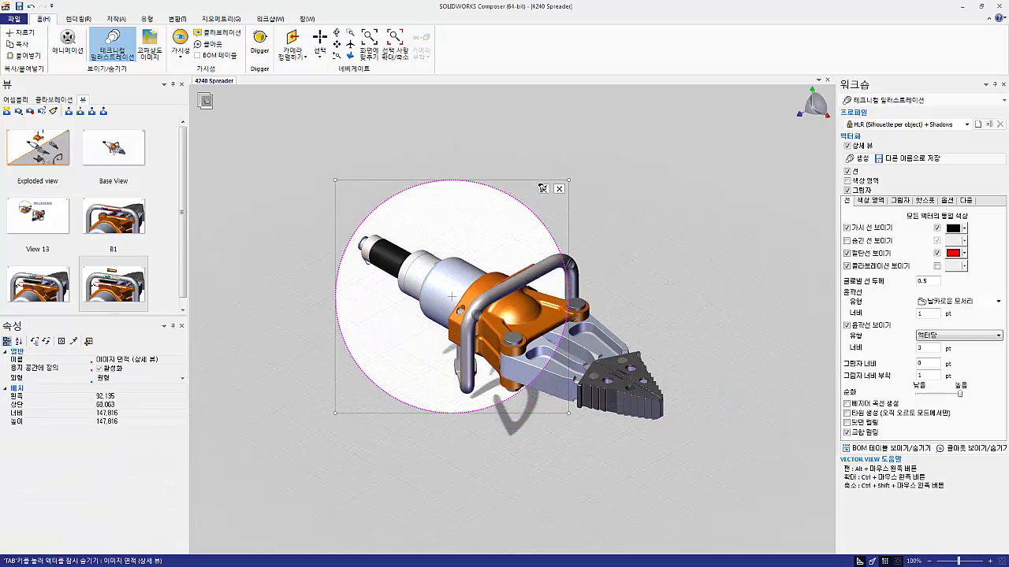
Select the cylinder part behind the orange yoke and fit the detail view area to it.
drag(445, 279, 476, 275)
click(477, 279)
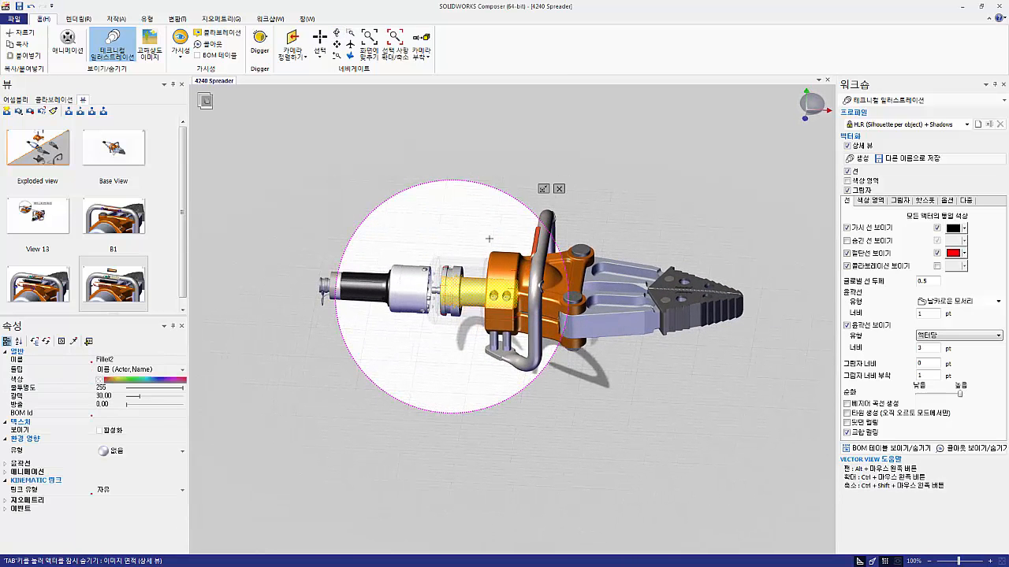
click(542, 186)
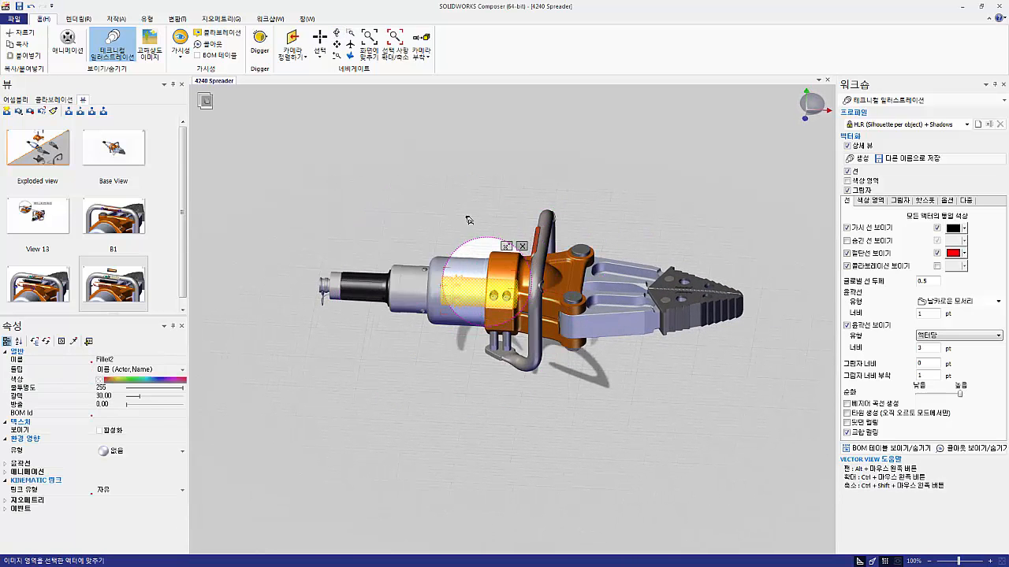
Generate the cylinder's detail view as a line-art image and move its circular callout closer to the spreader, above the rear handle end.
click(862, 157)
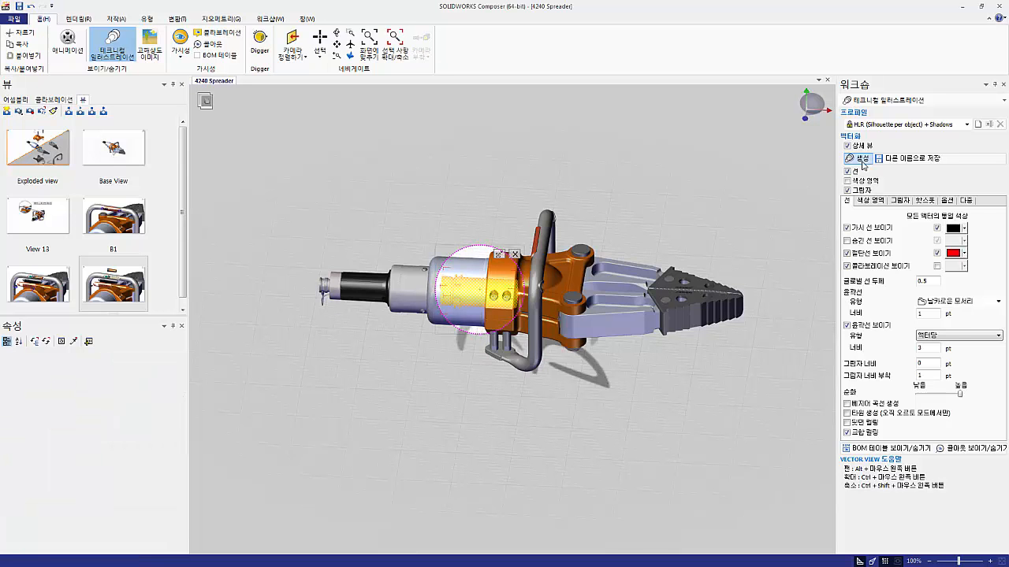
click(688, 198)
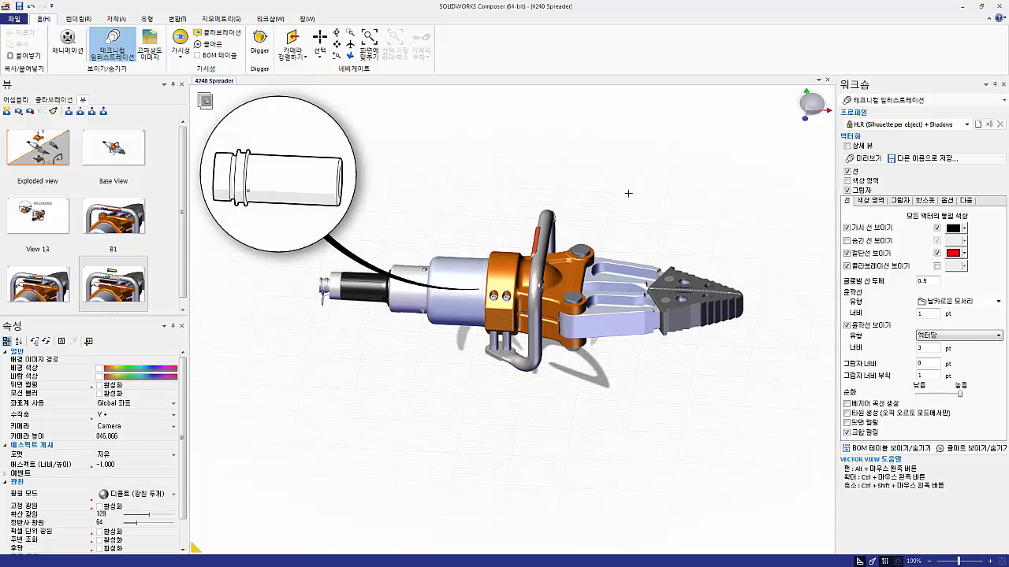
click(352, 126)
drag(354, 124, 420, 150)
drag(454, 120, 509, 131)
click(541, 134)
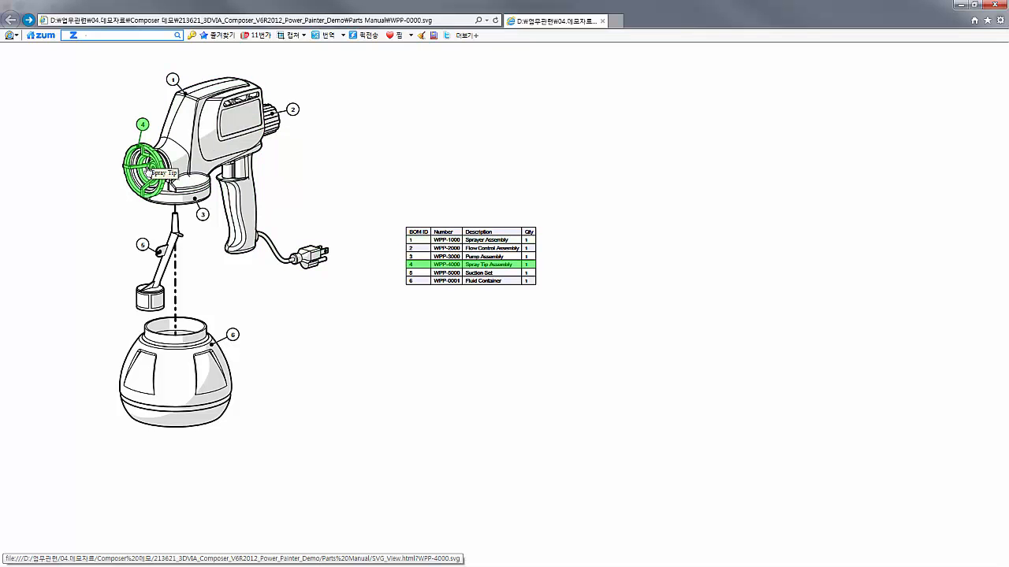
Switch to the browser's SVG parts manual and drill down through the Sprayer Assembly to the Magnetic Motor Assembly.
click(210, 132)
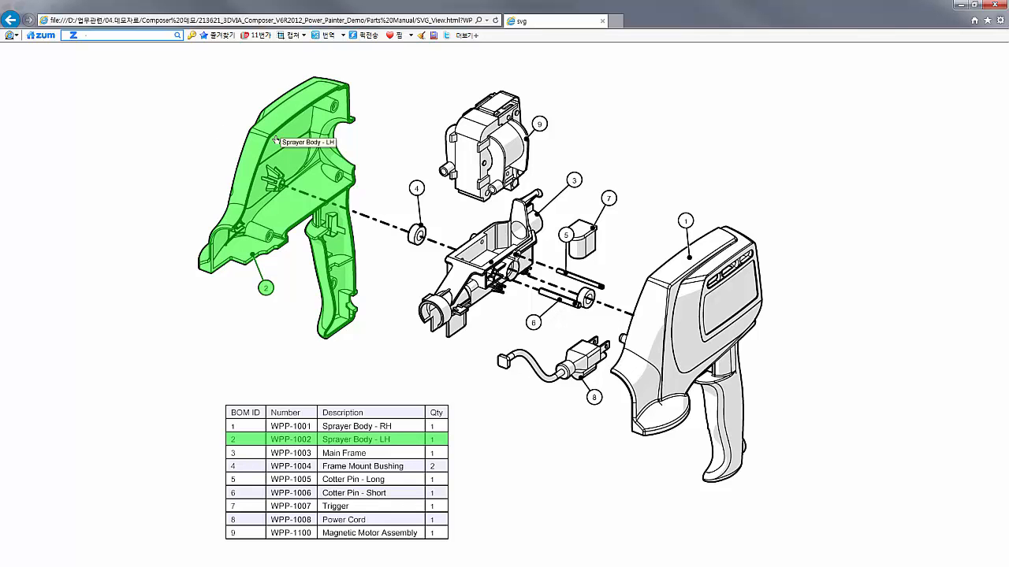
click(467, 149)
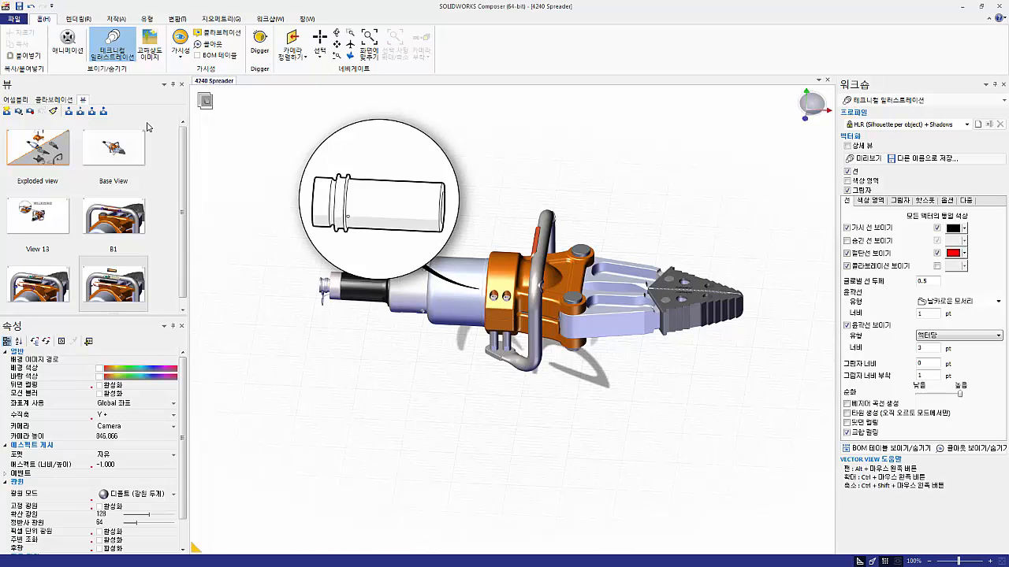
In SOLIDWORKS Composer's animation mode, add the Base View to the timeline at 0 seconds and copy its key to about 2 seconds.
click(100, 146)
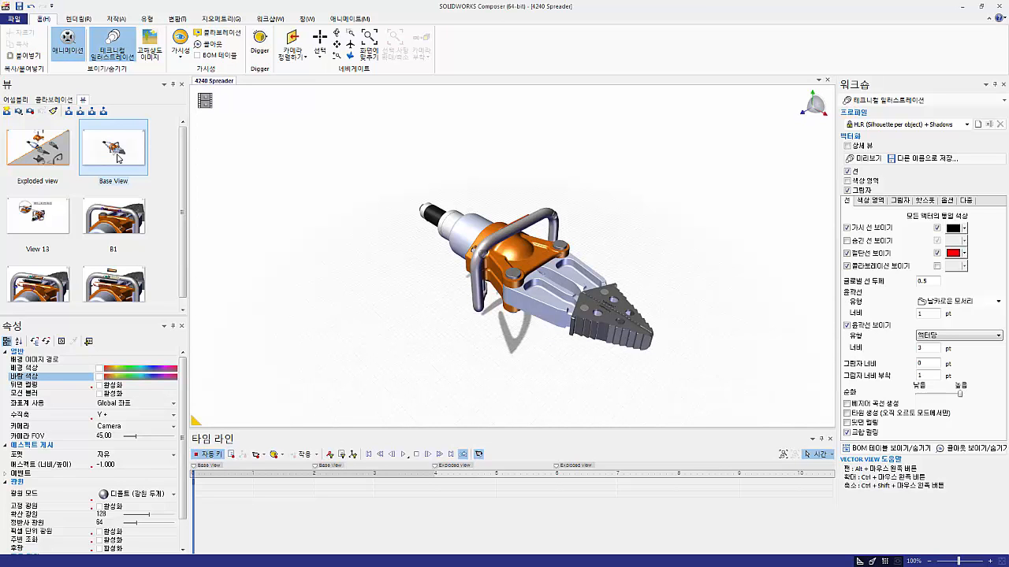
mouse_move(117, 158)
mouse_down()
mouse_move(206, 441)
mouse_move(193, 491)
mouse_up()
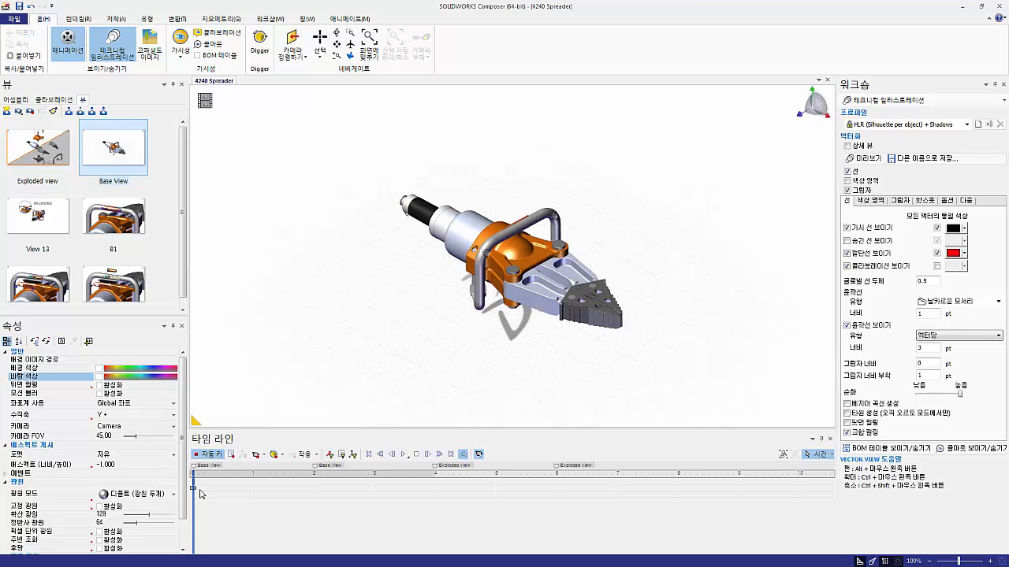
click(193, 488)
drag(193, 489, 306, 496)
click(301, 514)
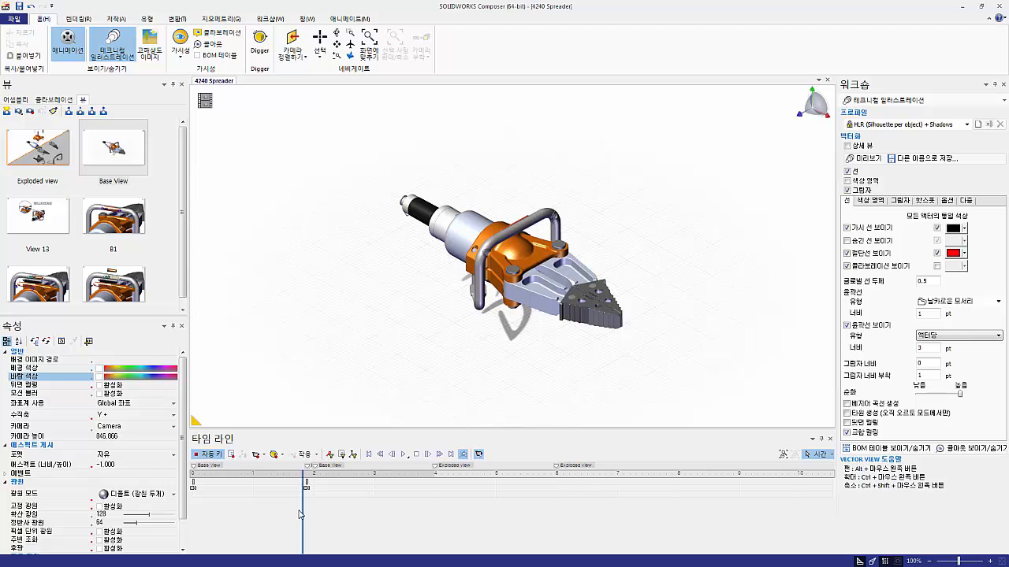
click(308, 512)
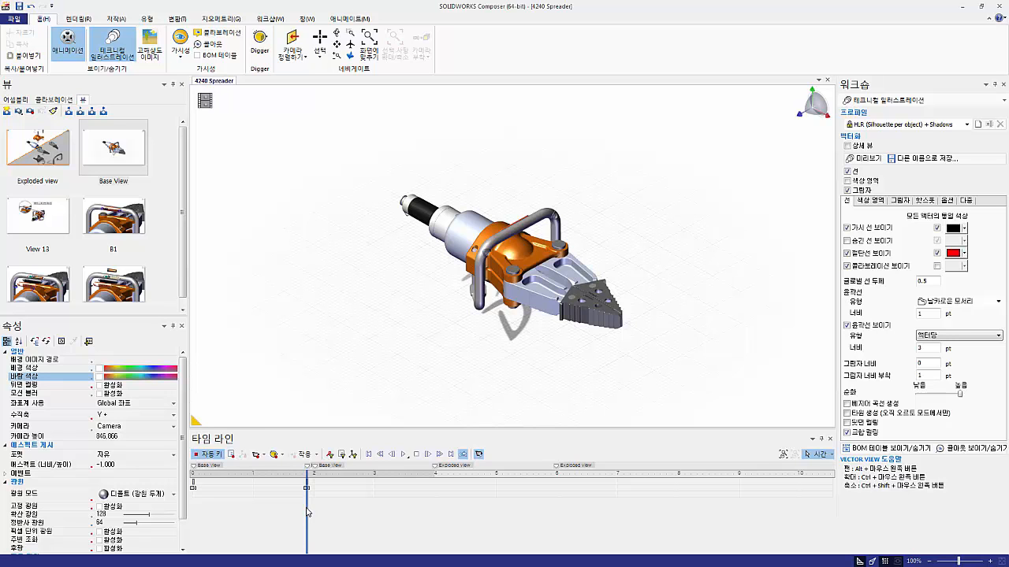
Add the Exploded view to the timeline at about 4 seconds and copy its key to about 6 seconds.
click(50, 169)
drag(48, 150, 434, 492)
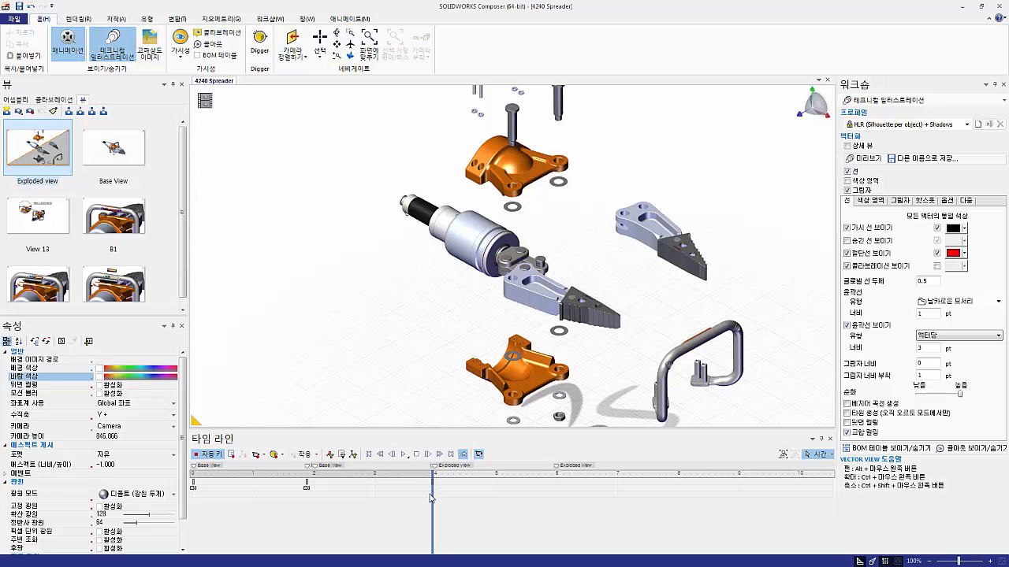
drag(431, 496, 560, 498)
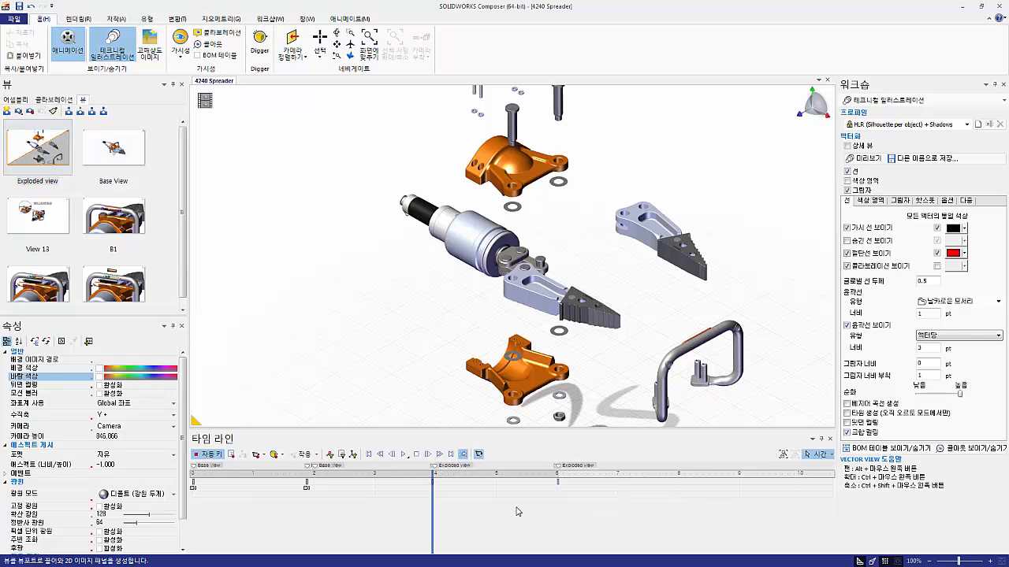
click(518, 511)
Rewind the animation and play it from the start.
click(369, 455)
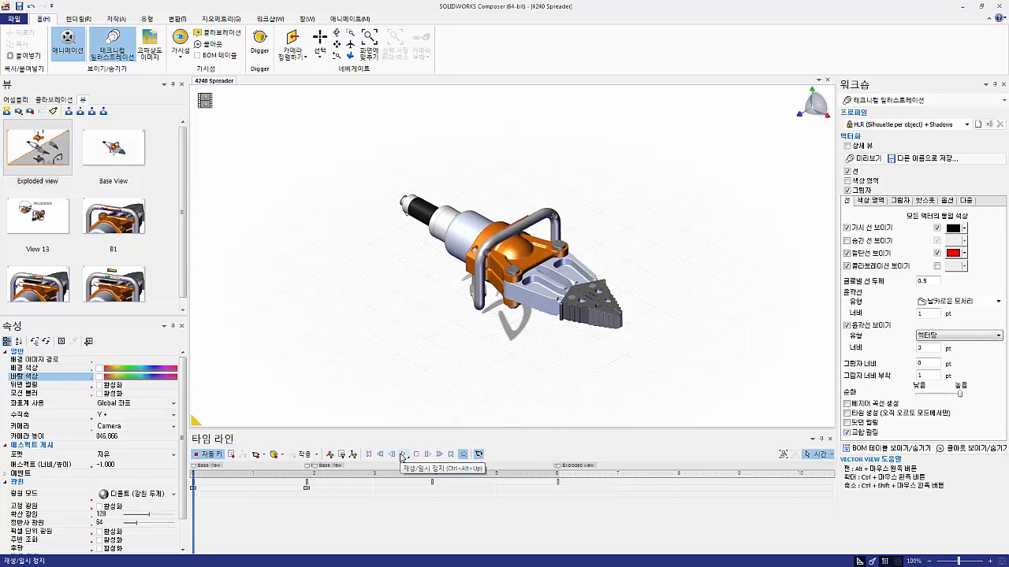
click(402, 455)
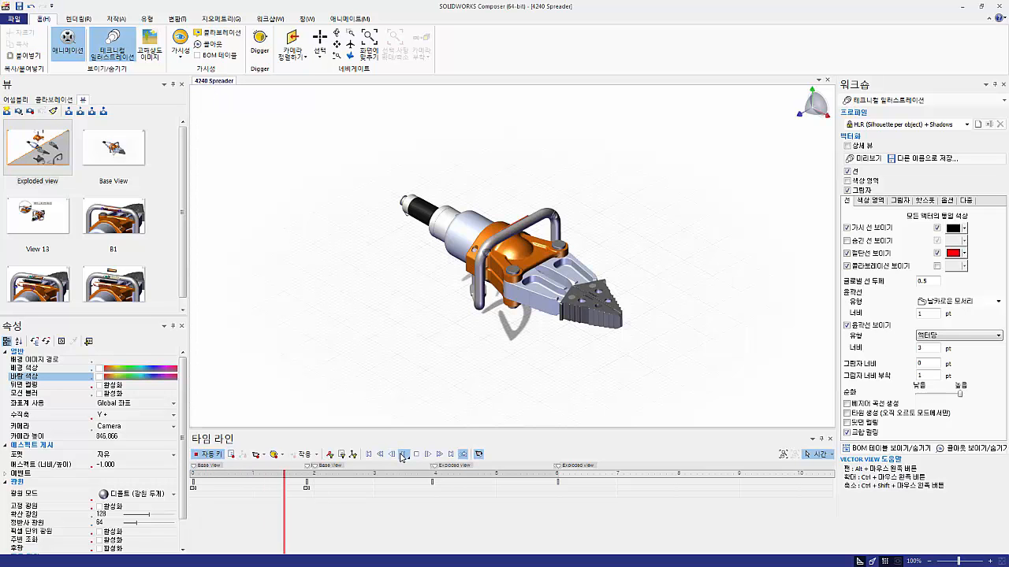